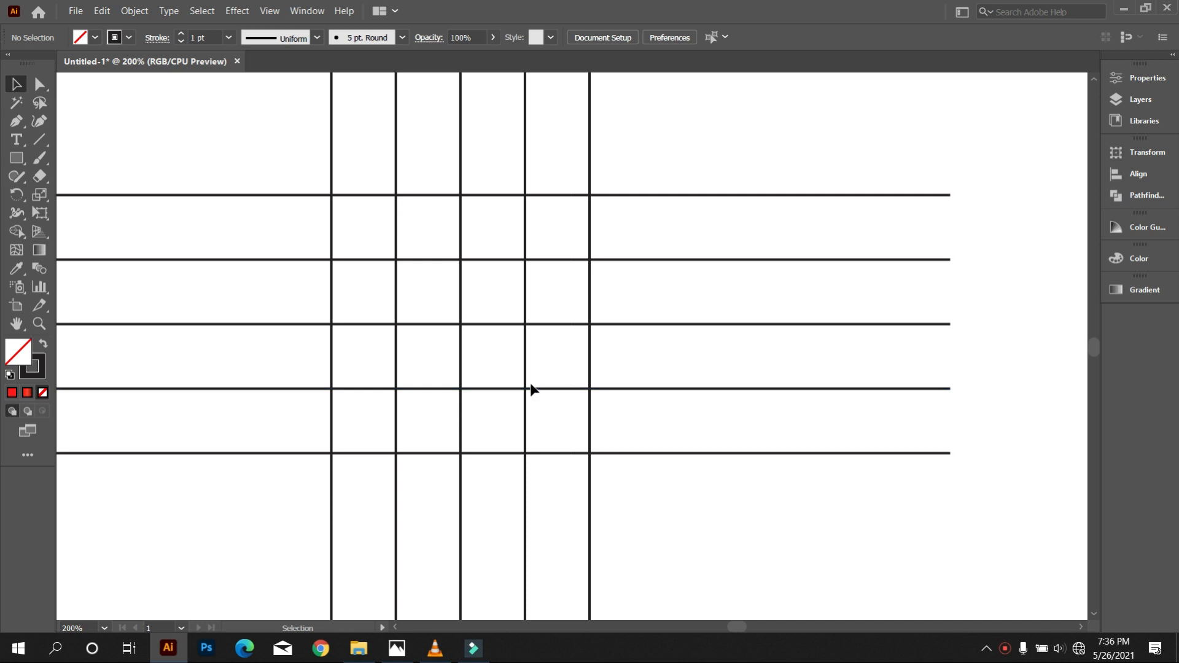
# Step: Draw a circle centred on the grid's middle intersection, reaching the outermost grid lines
pyautogui.scroll(1, 461, 371)
pyautogui.moveTo(450, 367); pyautogui.dragTo(559, 389)
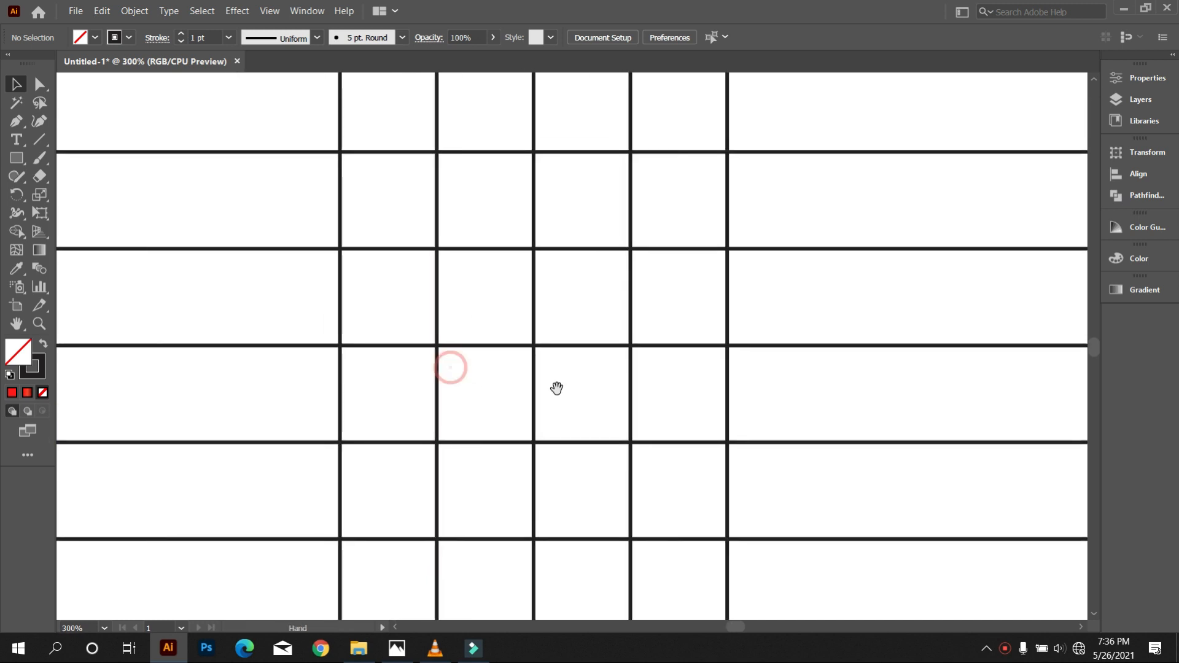
pyautogui.moveTo(25, 168); pyautogui.dragTo(69, 192)
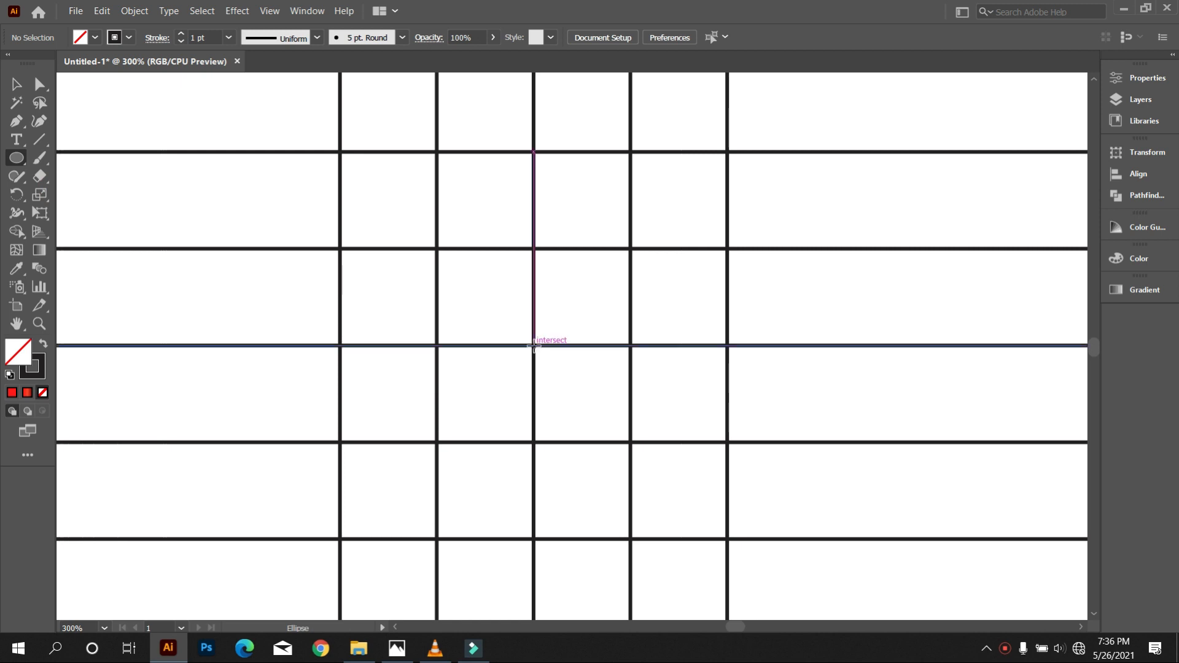
pyautogui.moveTo(533, 347); pyautogui.dragTo(723, 467)
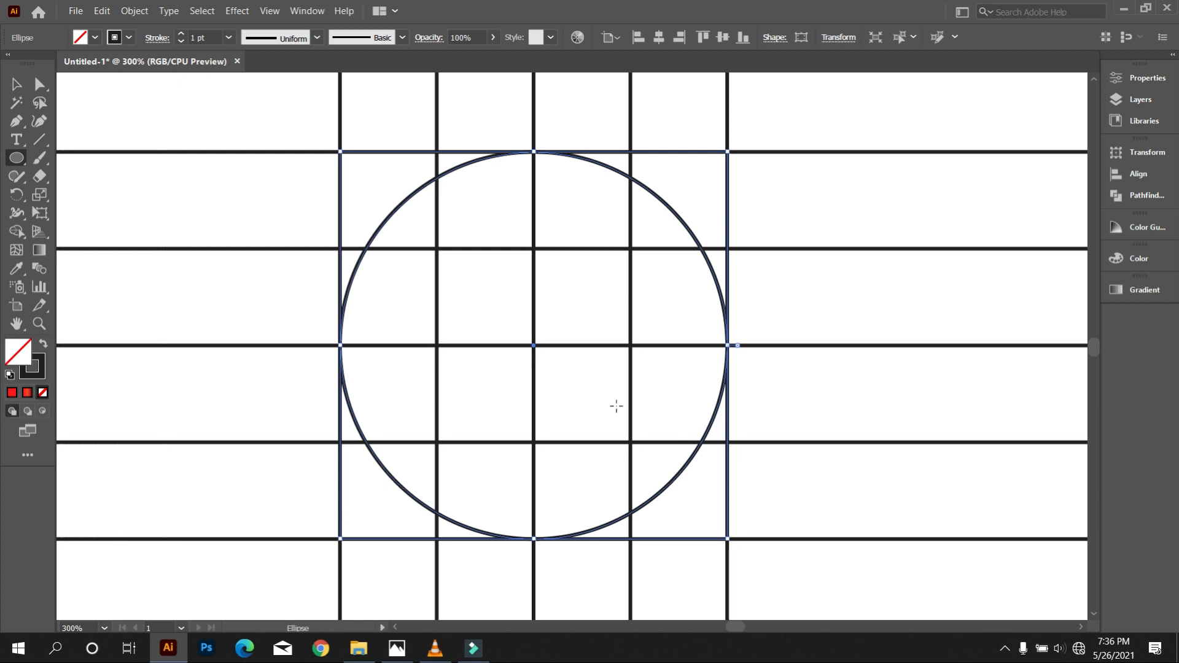
# Step: Paste a copy of the circle in place and scale it concentrically to half size, spanning two grid cells
pyautogui.click(101, 10)
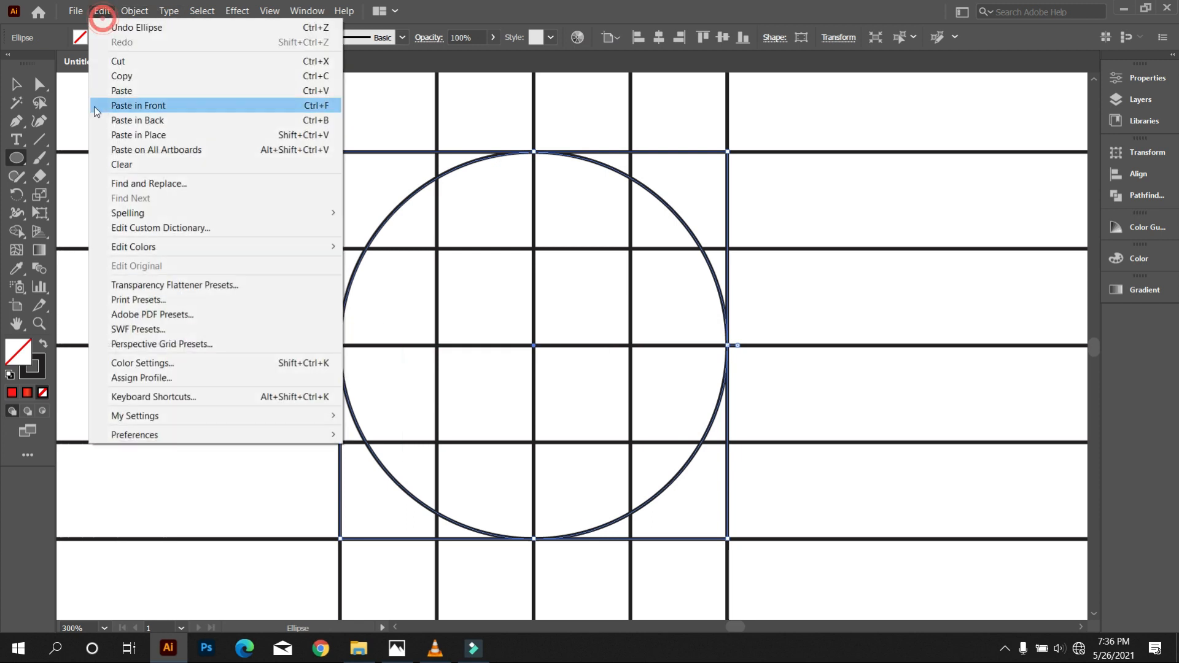
pyautogui.click(120, 76)
pyautogui.click(102, 10)
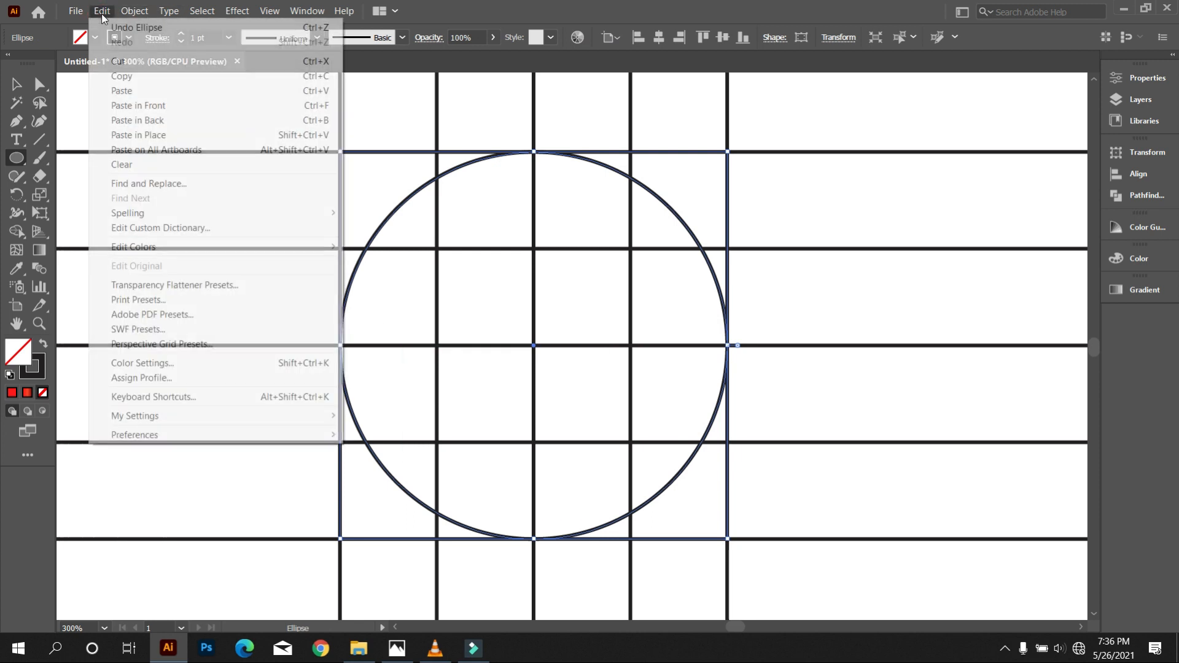
pyautogui.click(163, 134)
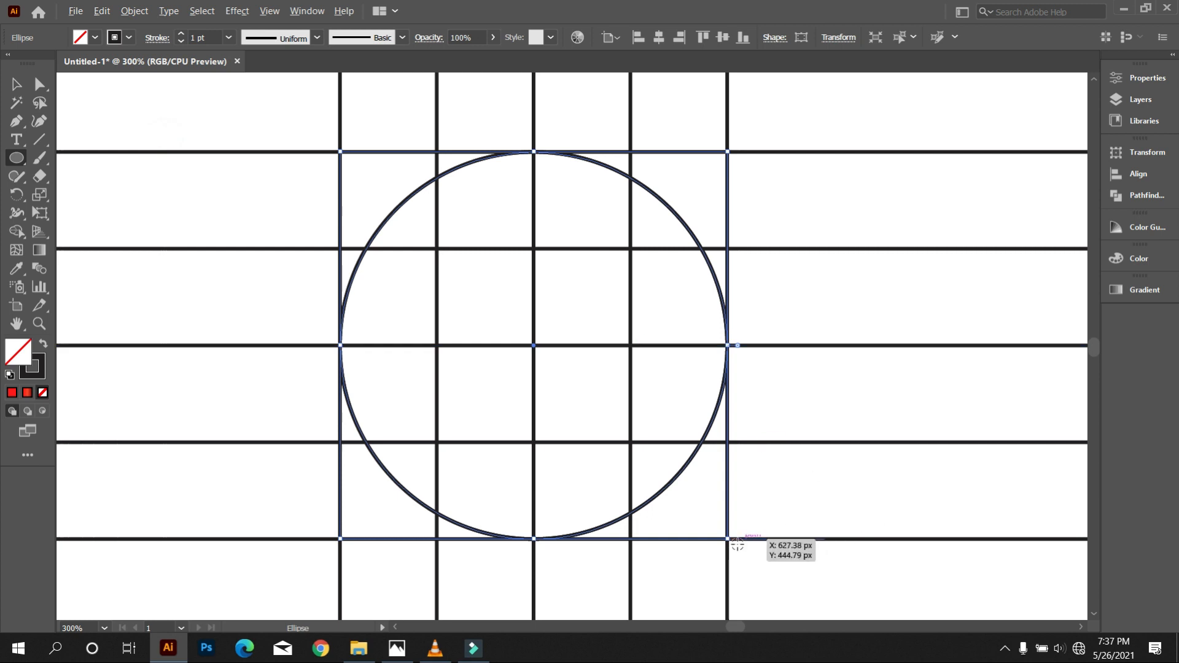
pyautogui.moveTo(727, 539); pyautogui.dragTo(631, 485)
# Step: Select all grid lines and both circles for the Shape Builder, and swap fill and stroke to get a black fill
pyautogui.scroll(-3, 593, 415)
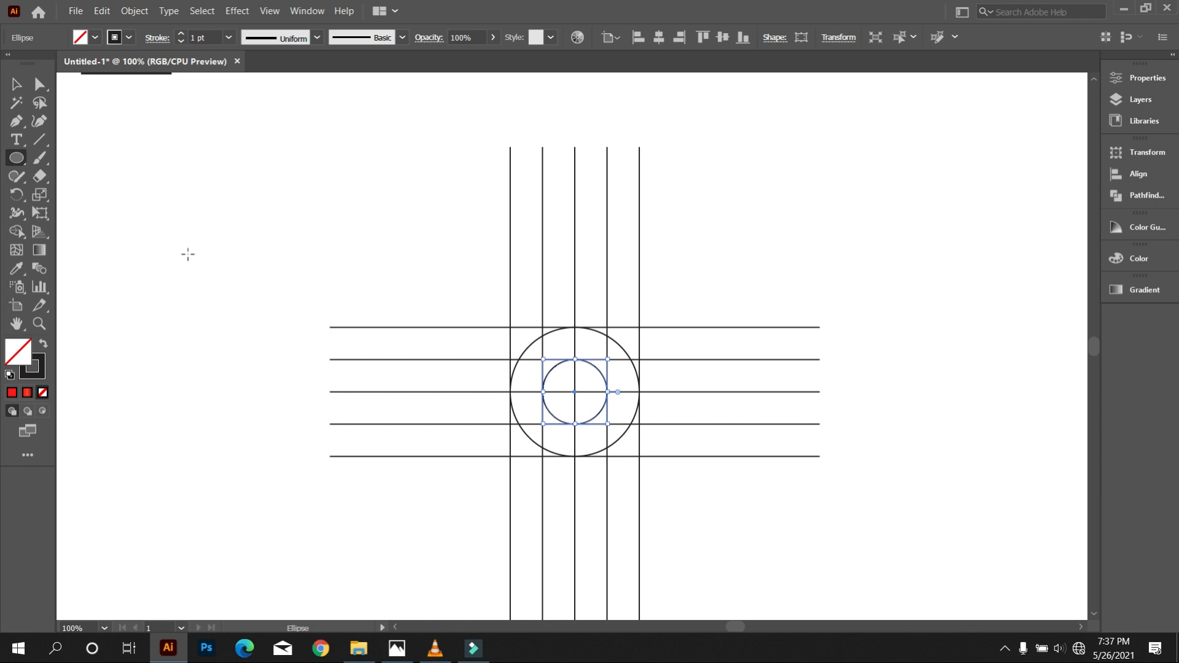
pyautogui.click(16, 86)
pyautogui.click(219, 179)
pyautogui.moveTo(390, 252); pyautogui.dragTo(571, 396)
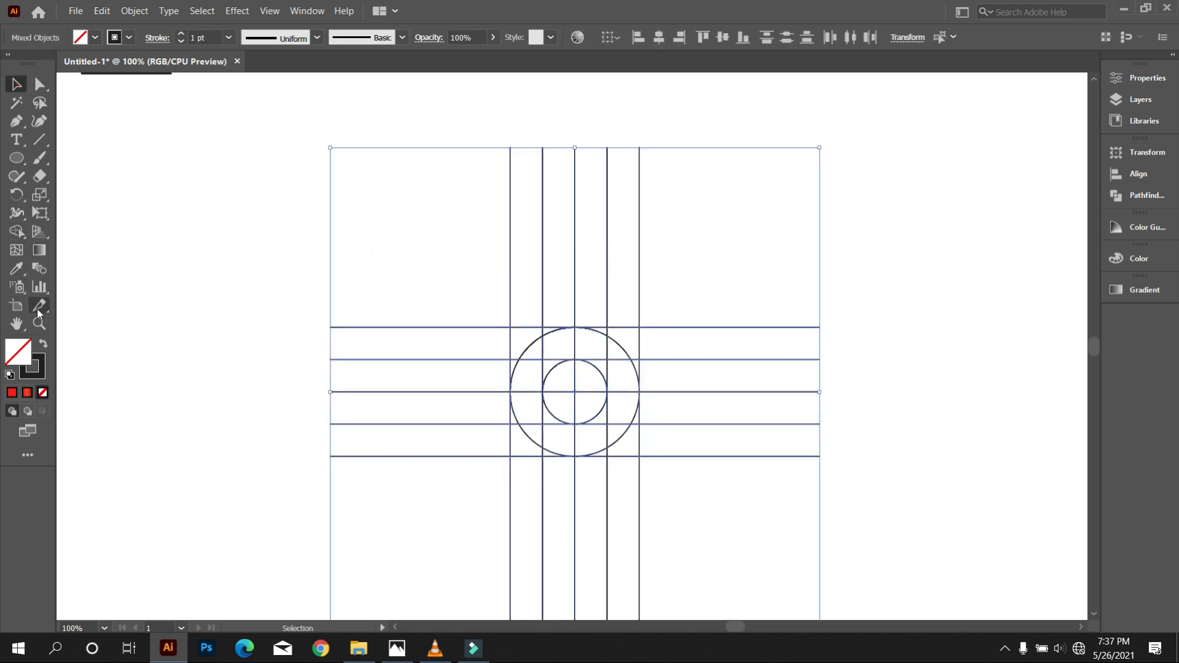
pyautogui.hotkey('shift', 'm')
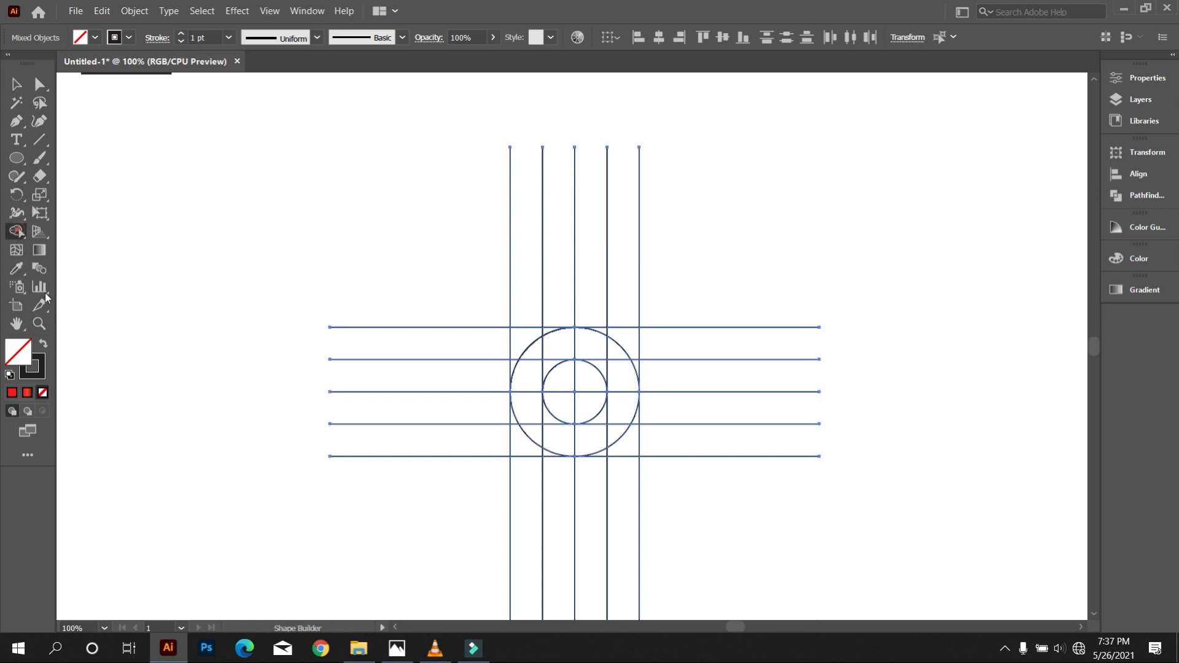
pyautogui.click(44, 345)
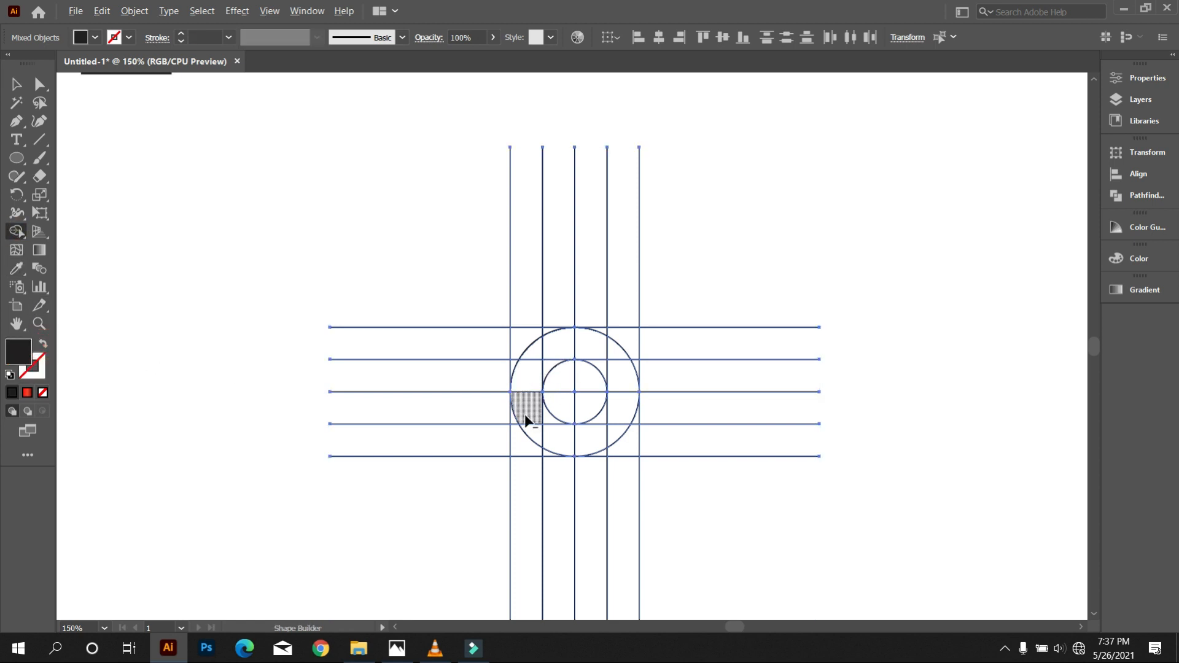
# Step: Merge the grid regions with Shape Builder into a solid vertical stem and a bowl that follows the outer circle
pyautogui.scroll(3, 526, 418)
pyautogui.moveTo(687, 331); pyautogui.dragTo(514, 329)
pyautogui.moveTo(349, 165)
pyautogui.mouseDown()
pyautogui.moveTo(594, 207)
pyautogui.moveTo(634, 235)
pyautogui.moveTo(660, 319)
pyautogui.moveTo(617, 469)
pyautogui.moveTo(457, 505)
pyautogui.mouseUp()
pyautogui.moveTo(328, 258)
pyautogui.mouseDown()
pyautogui.moveTo(364, 356)
pyautogui.moveTo(338, 434)
pyautogui.moveTo(369, 473)
pyautogui.moveTo(390, 452)
pyautogui.mouseUp()
pyautogui.scroll(-2, 445, 450)
pyautogui.scroll(2, 445, 453)
# Step: Merge the leftover slivers beside the inner circle and at the ends of both arms into the letter D's bowl
pyautogui.click(452, 454)
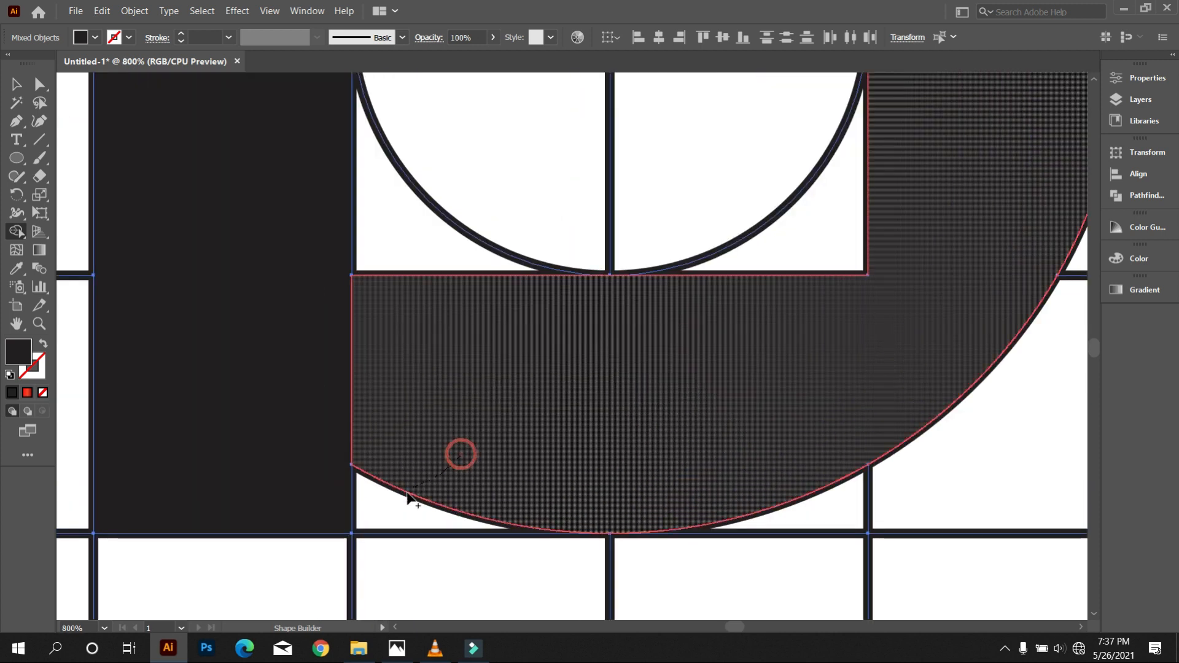
pyautogui.scroll(-1, 528, 470)
pyautogui.moveTo(716, 413)
pyautogui.mouseDown()
pyautogui.moveTo(710, 437)
pyautogui.moveTo(687, 424)
pyautogui.mouseUp()
pyautogui.scroll(2, 691, 425)
pyautogui.moveTo(710, 260); pyautogui.dragTo(675, 257)
pyautogui.scroll(1, 571, 206)
pyautogui.moveTo(522, 191); pyautogui.dragTo(453, 165)
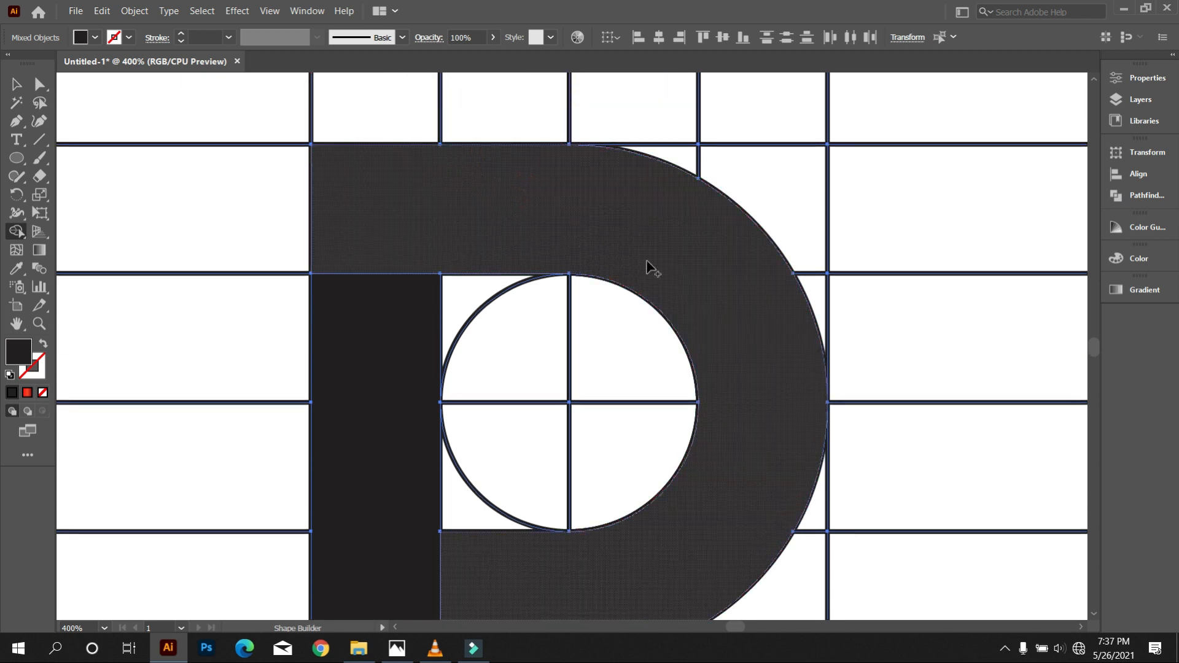
pyautogui.scroll(-2, 706, 359)
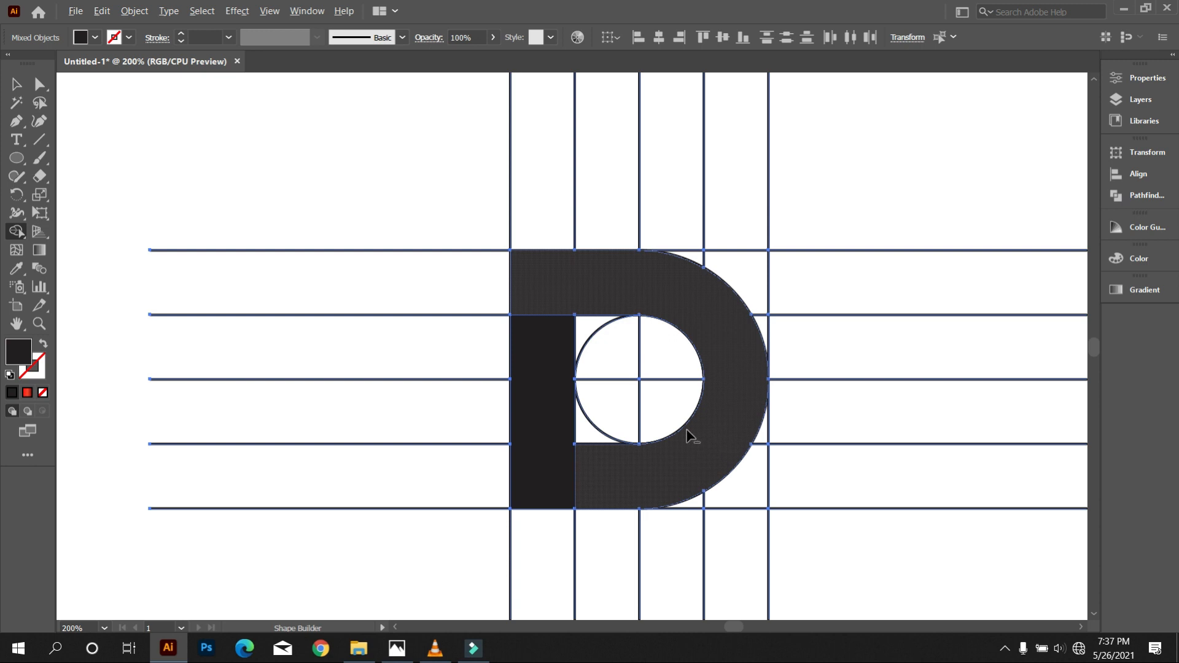
# Step: Ungroup the vertical line group holding the stem and the horizontal line group holding the bowl
pyautogui.scroll(-1, 687, 436)
pyautogui.click(25, 83)
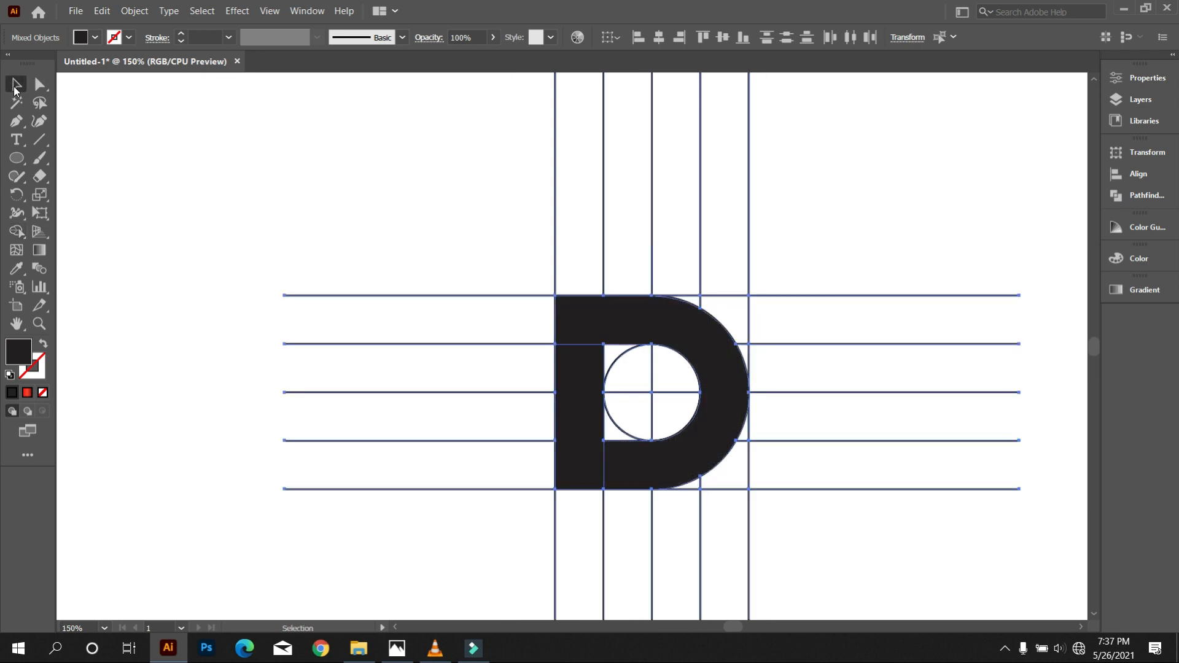
pyautogui.click(269, 146)
pyautogui.click(581, 393)
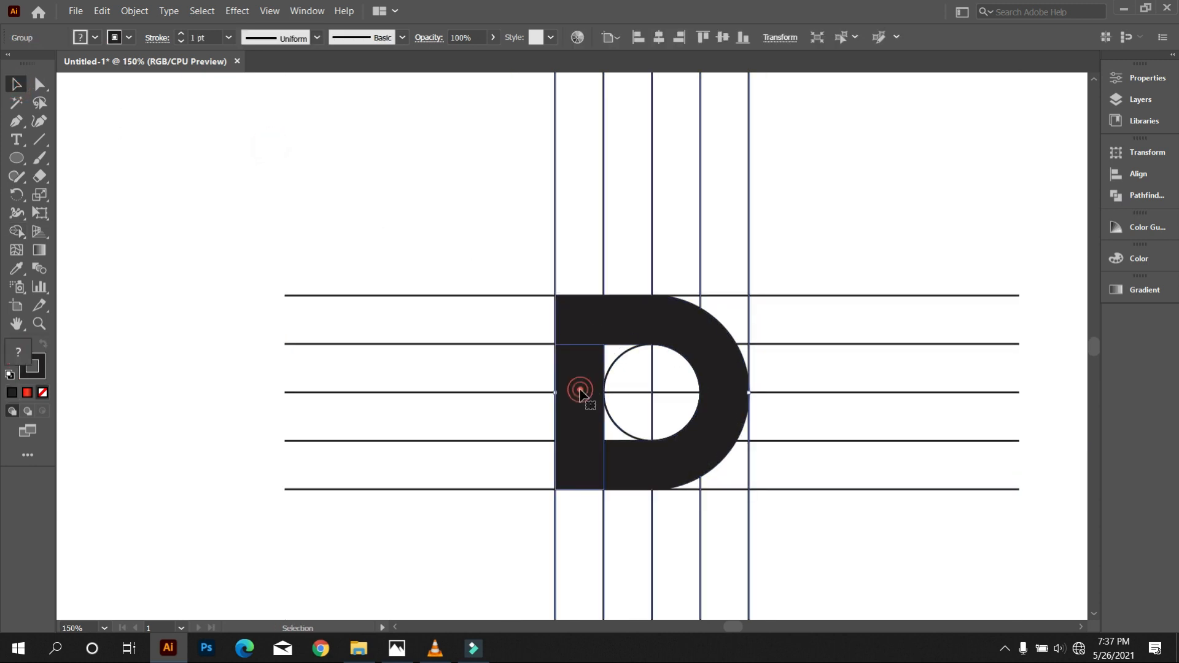
pyautogui.rightClick(564, 239)
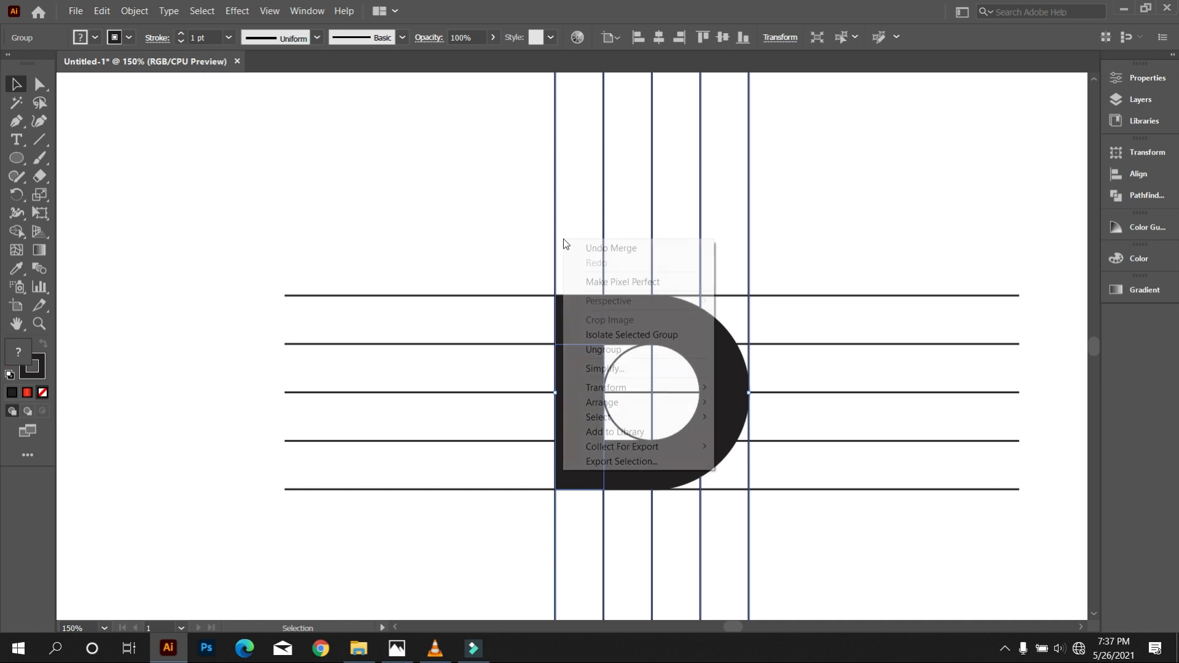
pyautogui.click(629, 348)
pyautogui.click(466, 201)
pyautogui.click(578, 331)
pyautogui.rightClick(532, 304)
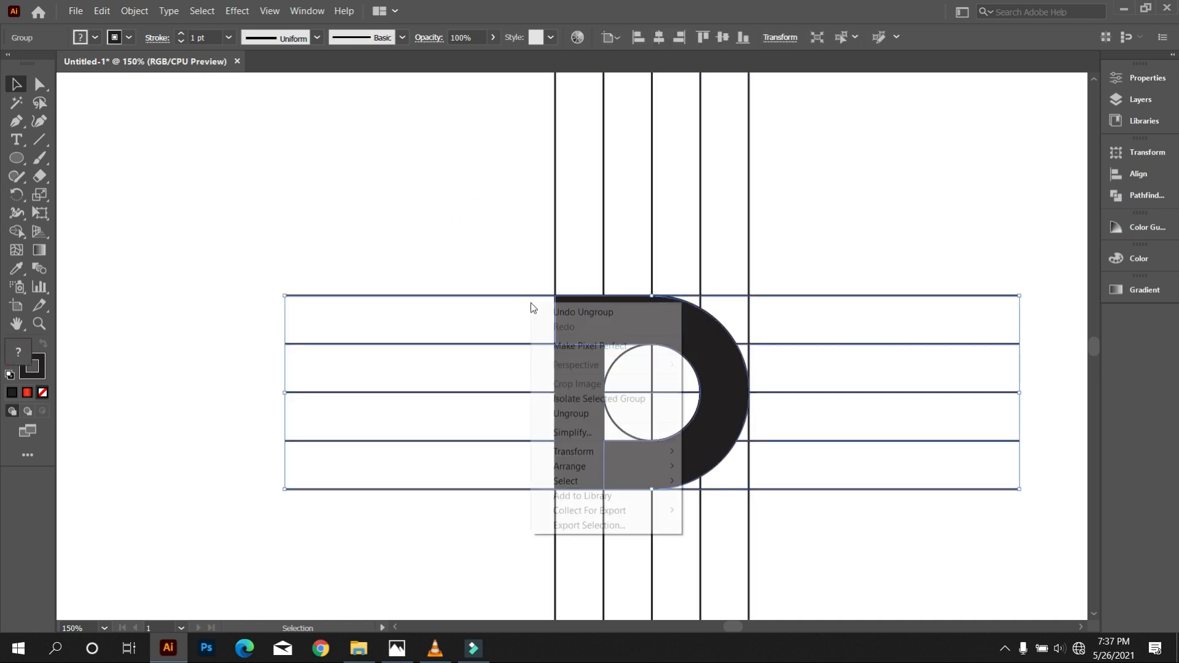
pyautogui.click(610, 411)
# Step: Move the D's stem and bowl together out of the grid to the empty area below the colour swatches
pyautogui.click(491, 233)
pyautogui.click(563, 376)
pyautogui.click(563, 318)
pyautogui.hotkey('ctrl', '-')
pyautogui.hotkey('ctrl', '-')
pyautogui.moveTo(623, 406); pyautogui.dragTo(337, 321)
pyautogui.click(370, 373)
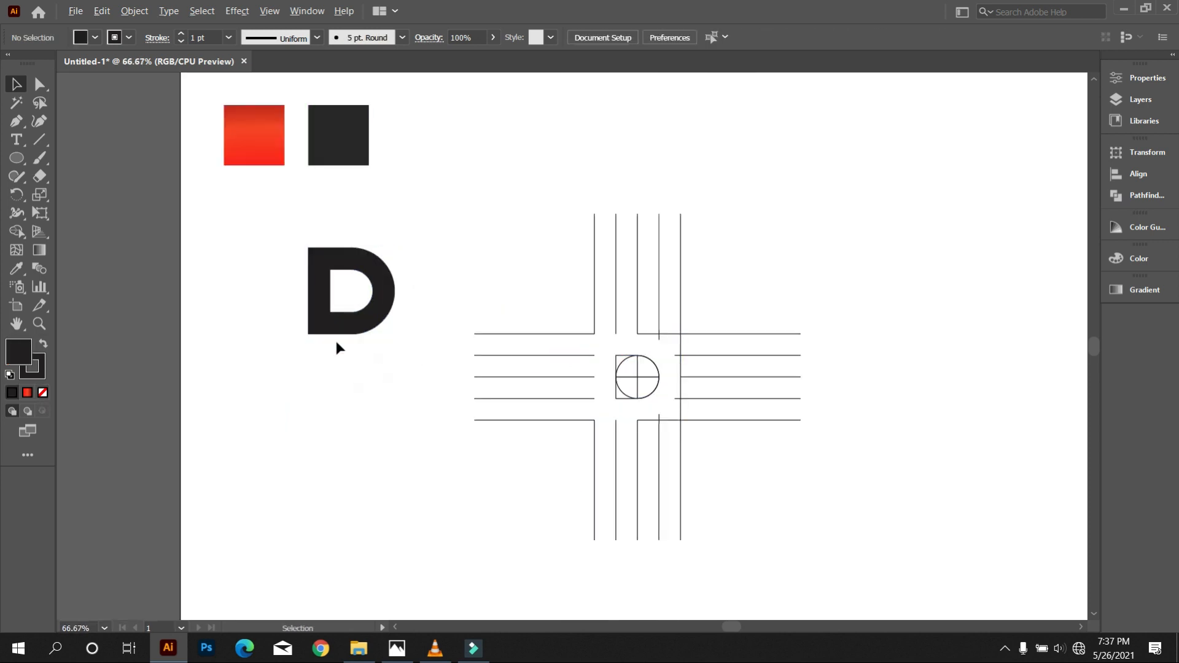
# Step: Remove the stroke from both pieces of the letter D
pyautogui.hotkey('ctrl', '+')
pyautogui.hscroll(-2, 647, 369)
pyautogui.hotkey('ctrl', '+')
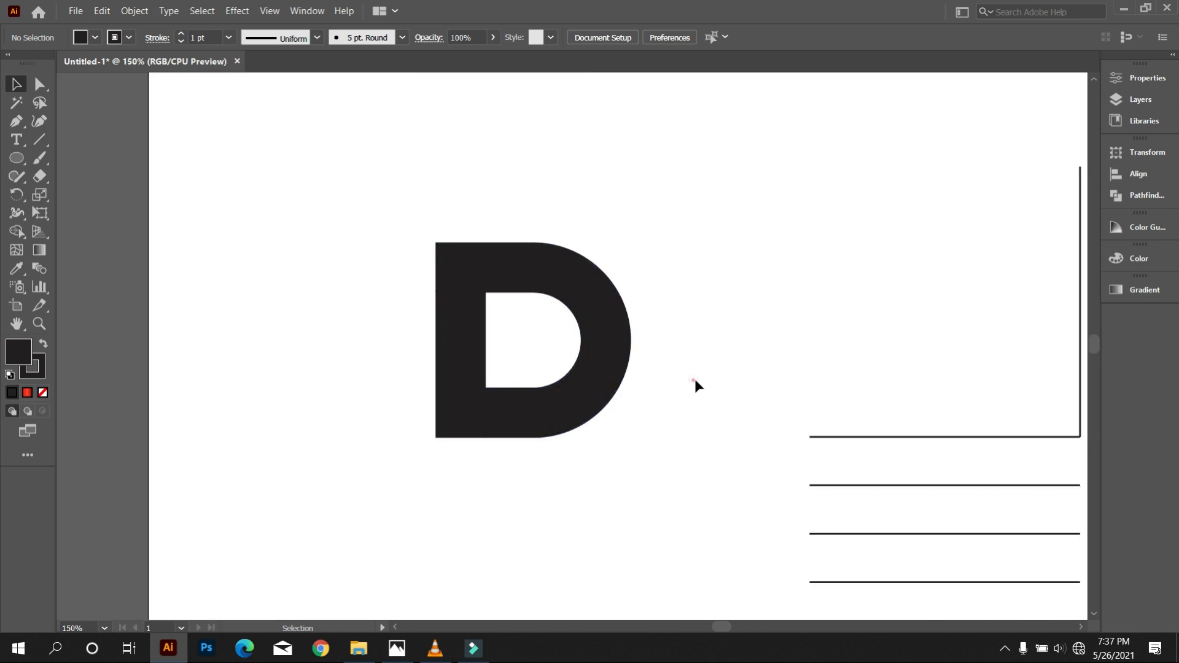
pyautogui.moveTo(372, 216); pyautogui.dragTo(623, 452)
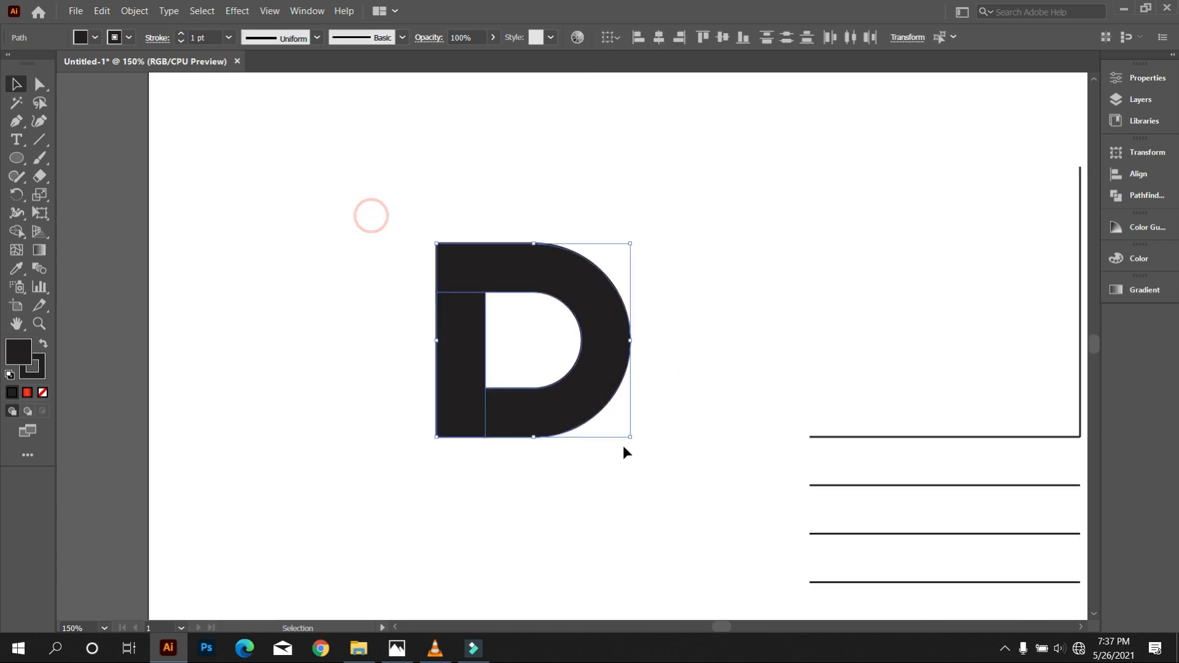
pyautogui.click(123, 39)
pyautogui.click(10, 63)
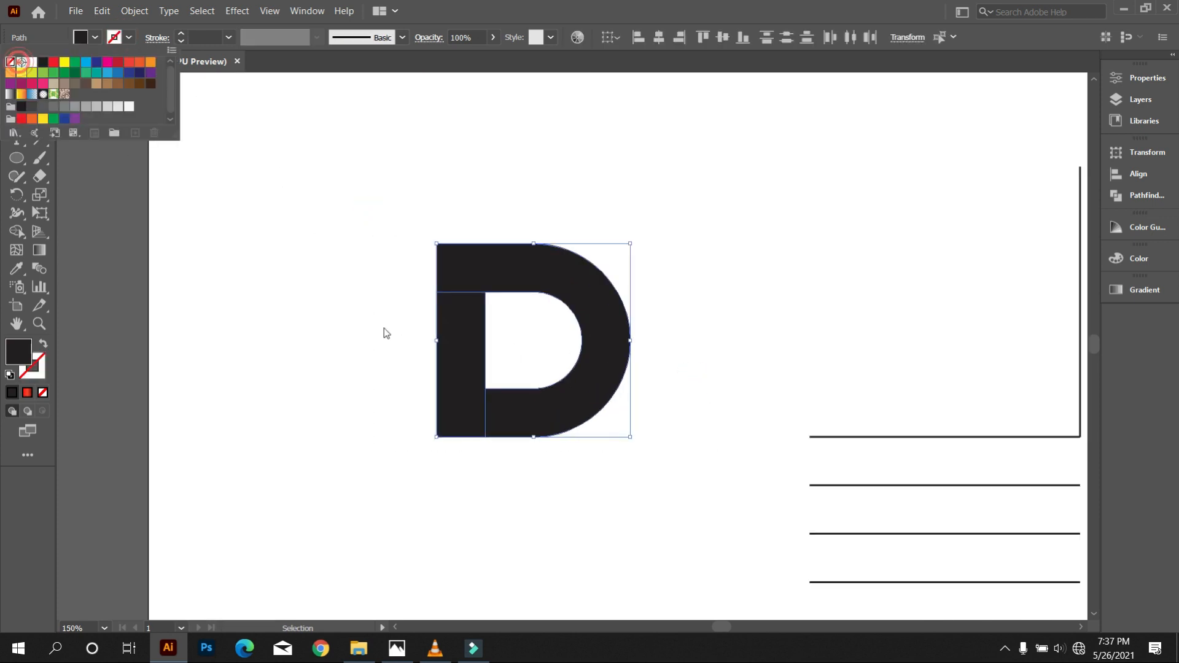
pyautogui.click(390, 343)
pyautogui.click(370, 270)
# Step: Copy both pieces of the letter D and paste them in place
pyautogui.moveTo(365, 210); pyautogui.dragTo(693, 522)
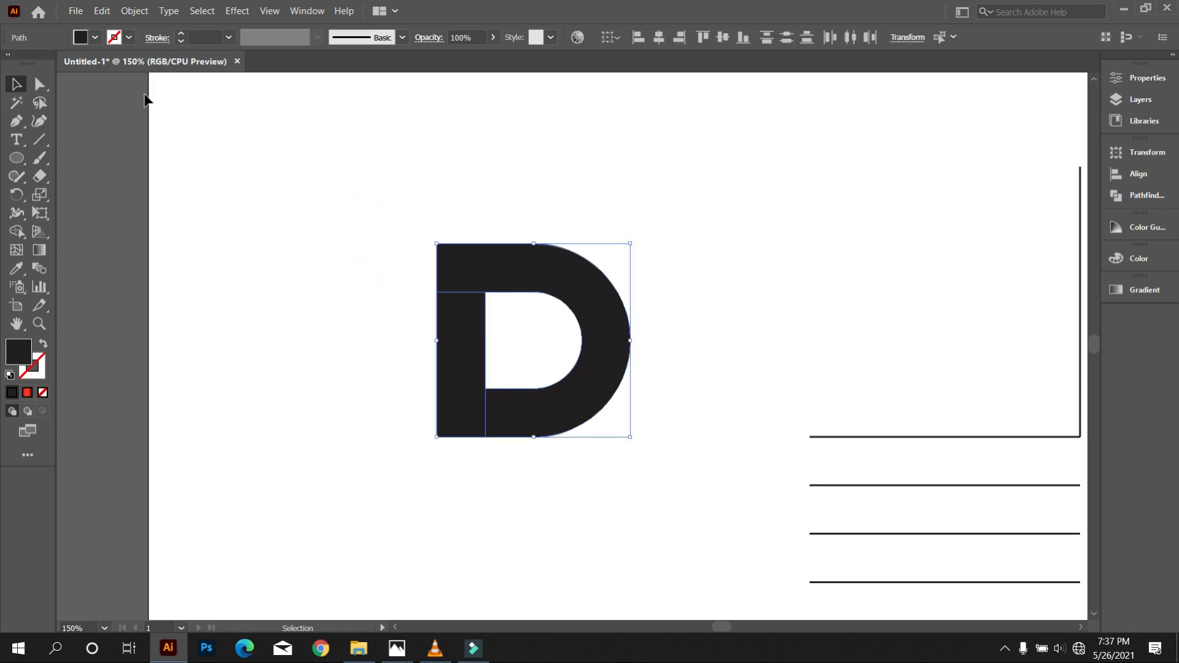
pyautogui.click(105, 7)
pyautogui.click(122, 75)
pyautogui.click(102, 10)
pyautogui.click(139, 134)
pyautogui.click(347, 222)
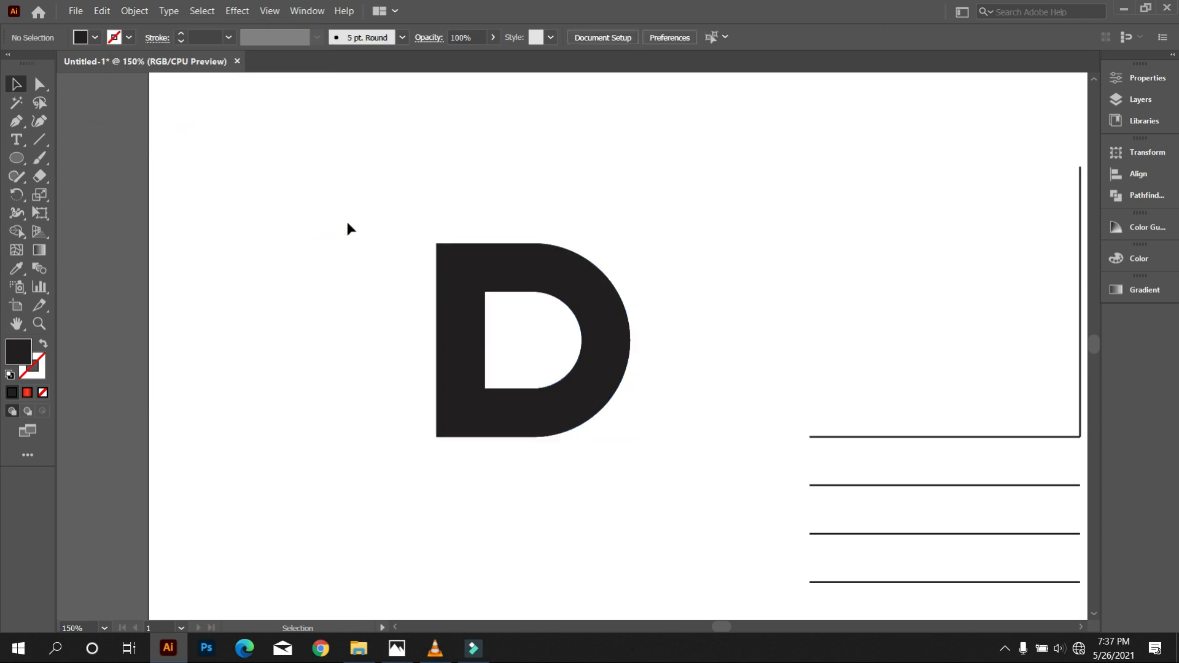
# Step: Round the copied stem's top-left corner and the outer corner at the lower end of the copied bowl with Direct Selection
pyautogui.moveTo(719, 565); pyautogui.dragTo(698, 540)
pyautogui.click(669, 528)
pyautogui.click(524, 272)
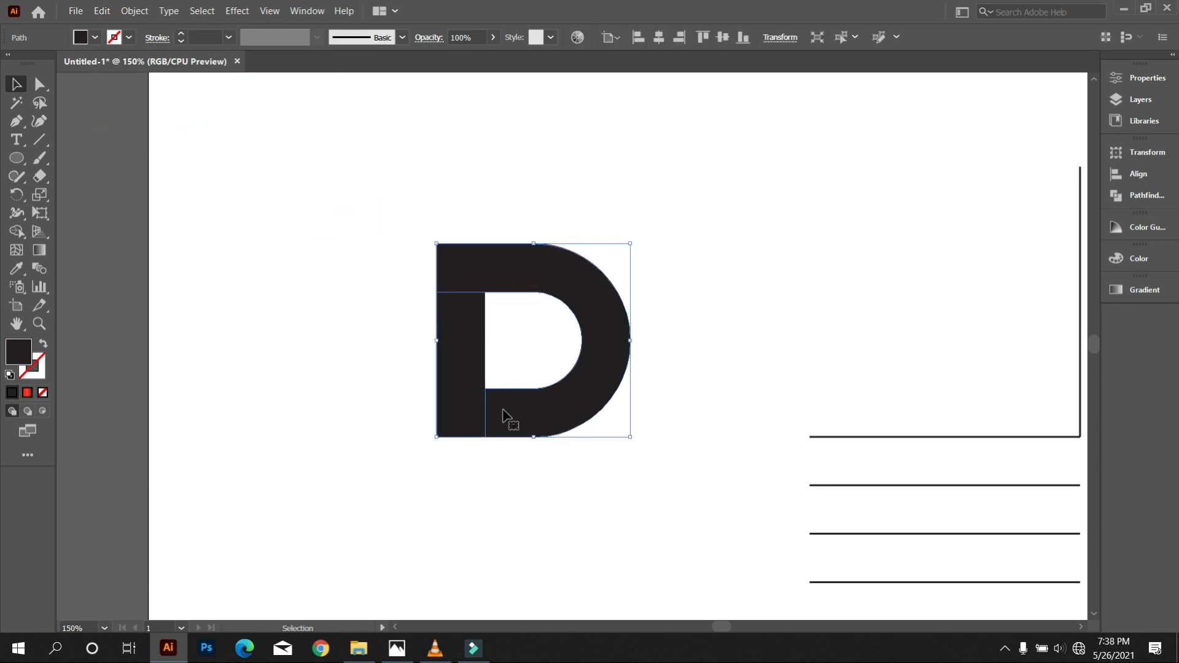
pyautogui.click(40, 84)
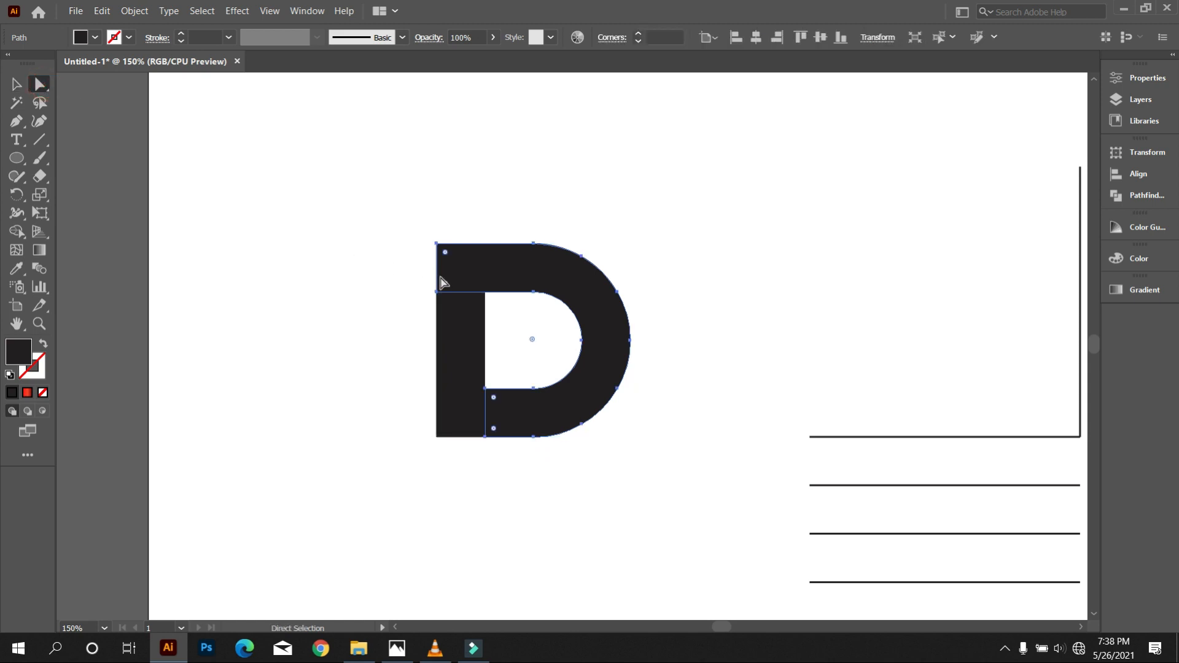
pyautogui.click(445, 305)
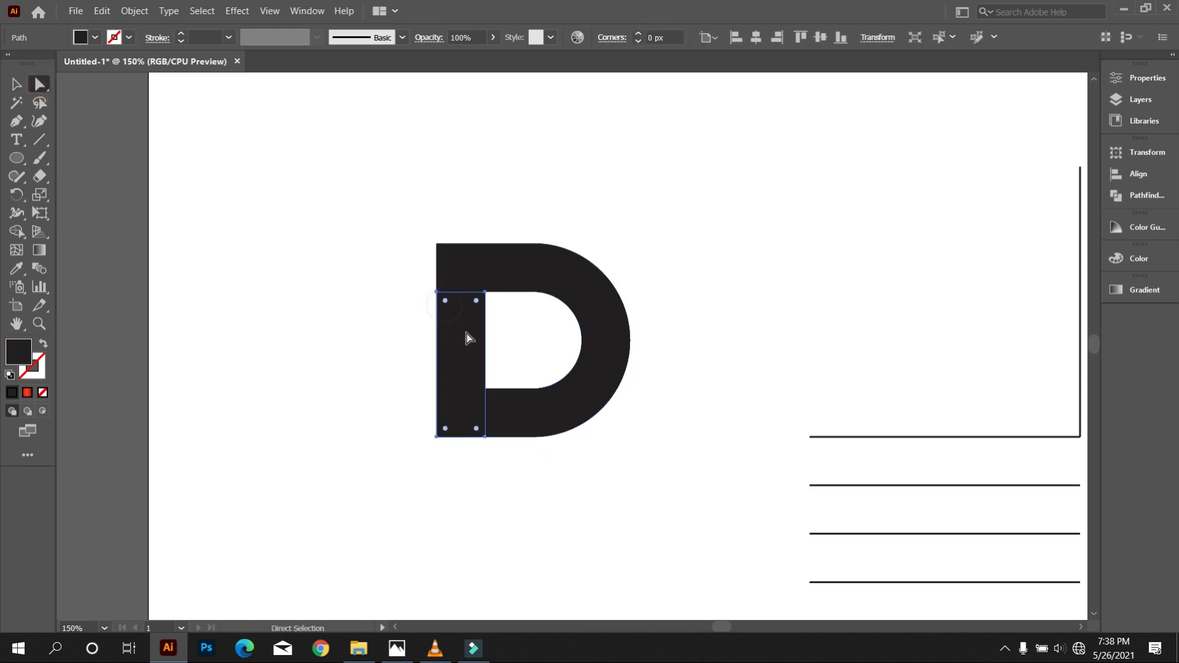
pyautogui.click(444, 267)
pyautogui.click(455, 300)
pyautogui.click(516, 410)
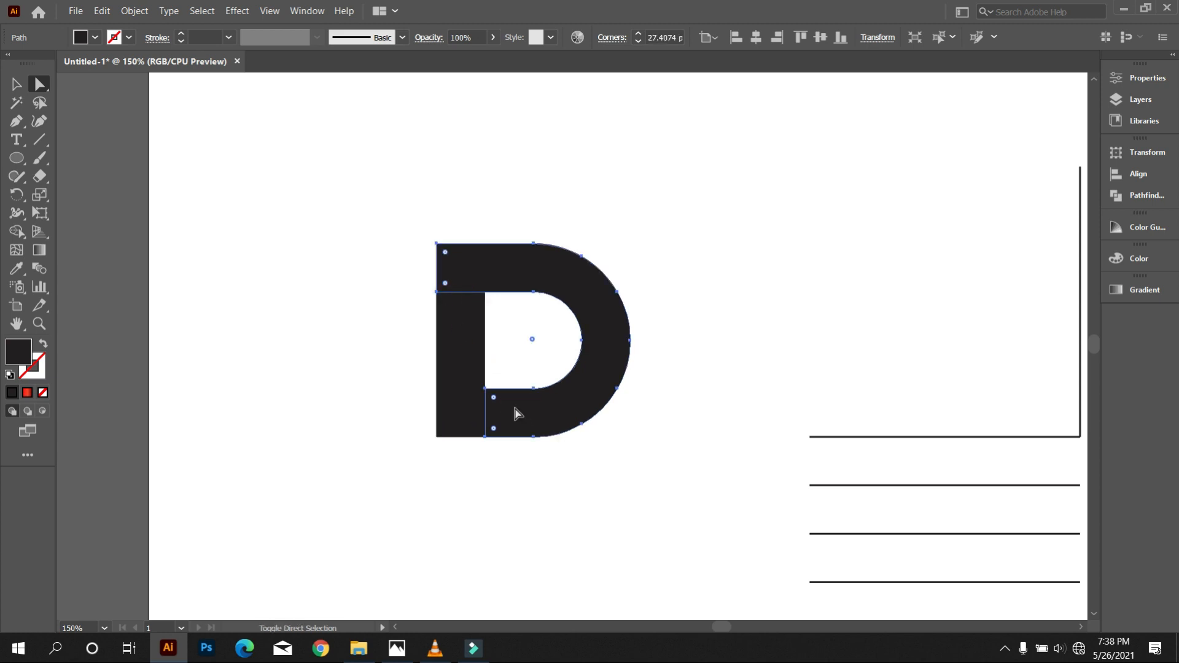
pyautogui.keyDown('shift'); pyautogui.click(473, 369); pyautogui.keyUp('shift')
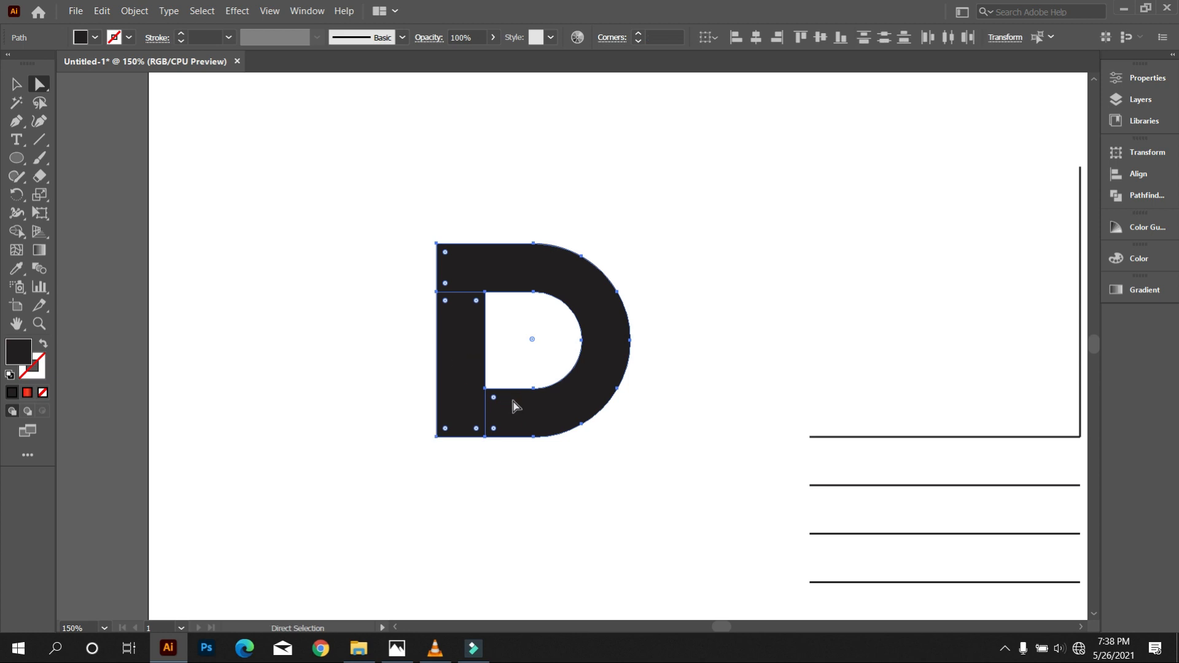
pyautogui.click(494, 428)
pyautogui.moveTo(449, 304); pyautogui.dragTo(500, 376)
# Step: Round the copied bowl's top-left corner and the copied stem's bottom-left corner to a radius of about 26.81 px
pyautogui.click(446, 252)
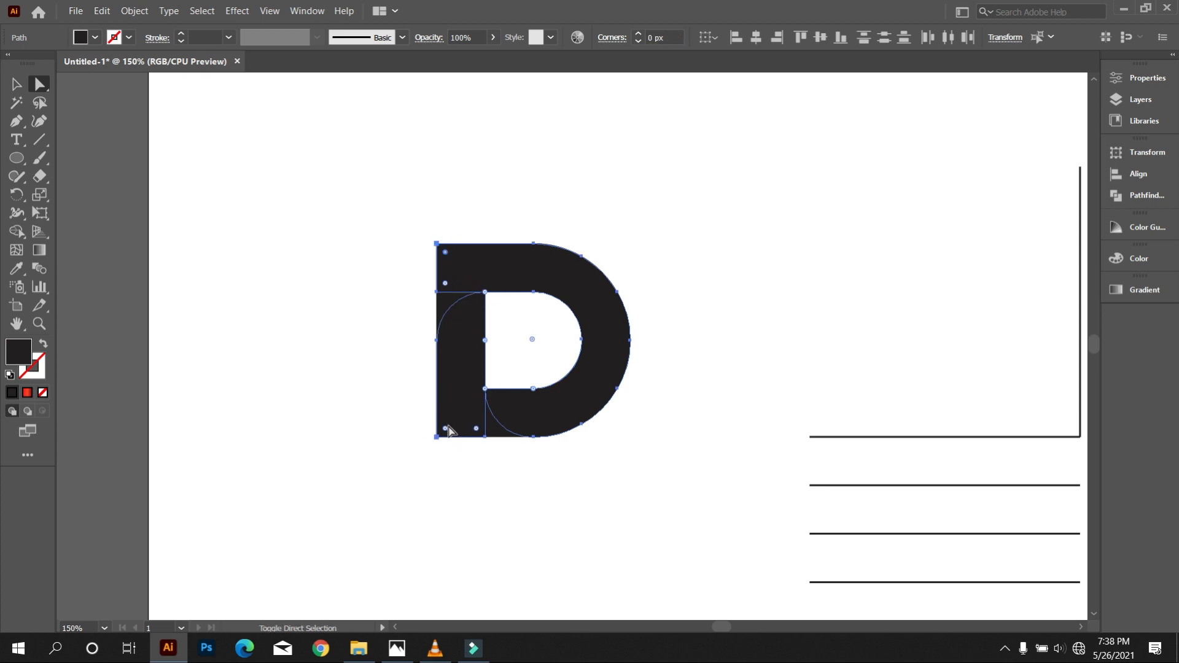
pyautogui.moveTo(448, 429); pyautogui.dragTo(549, 402)
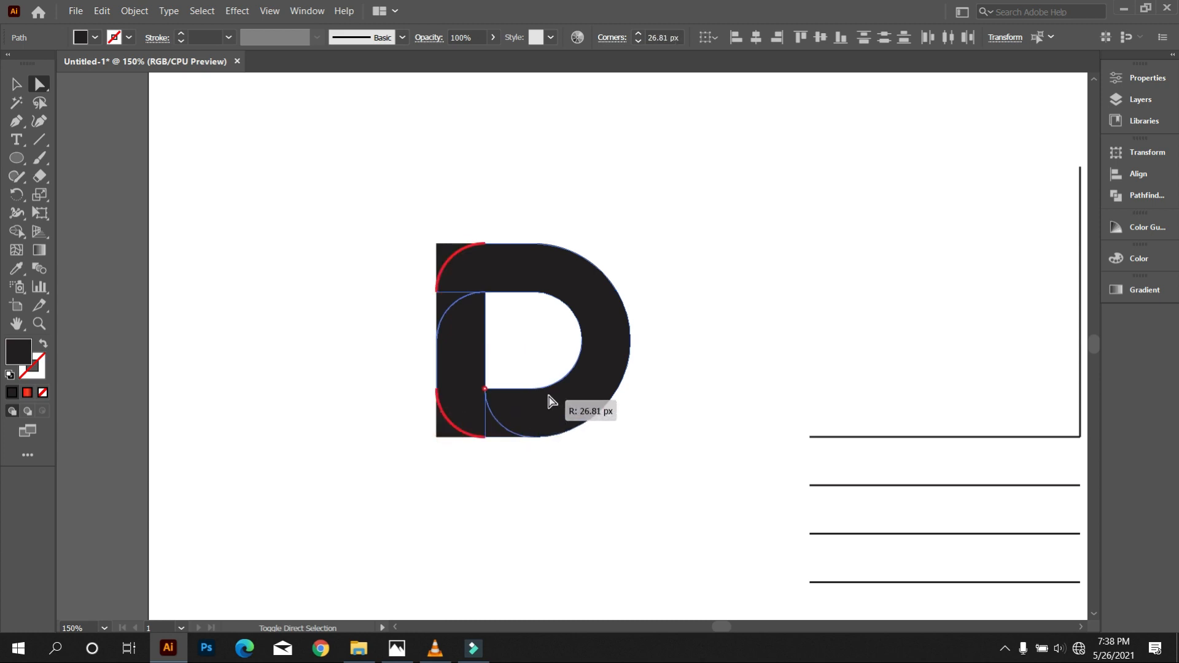
pyautogui.moveTo(541, 403); pyautogui.dragTo(553, 411)
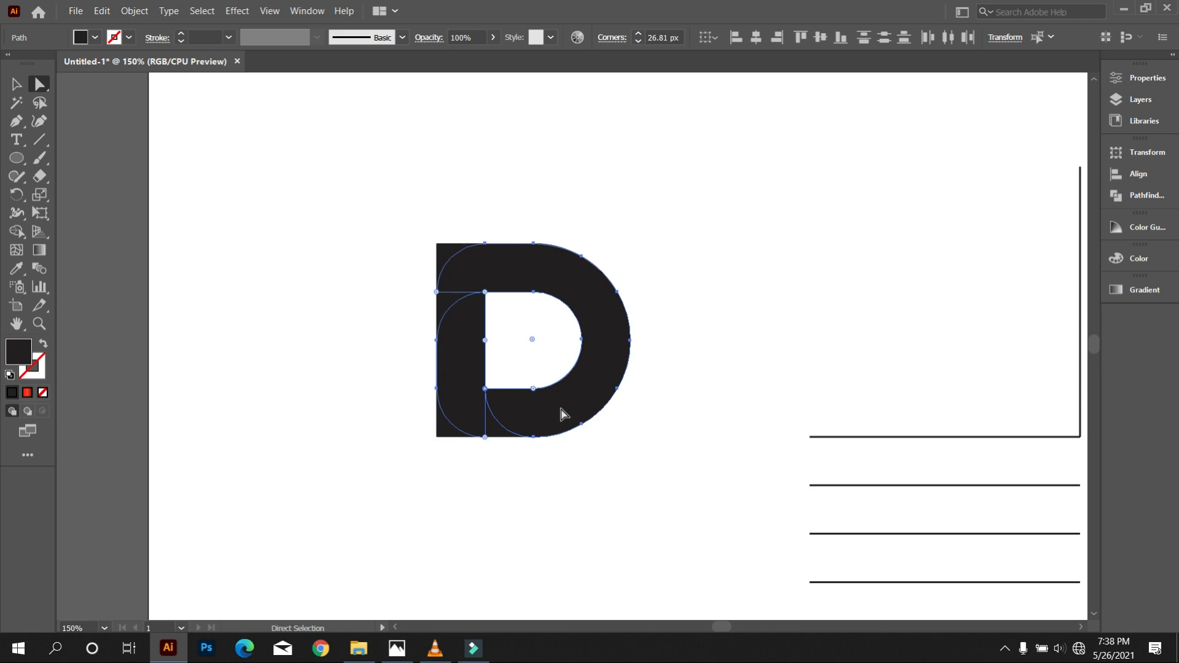
# Step: Select all pieces of the D and remove the two square outer corners beyond the rounded outline with Shape Builder
pyautogui.click(17, 84)
pyautogui.click(208, 165)
pyautogui.moveTo(304, 175); pyautogui.dragTo(690, 528)
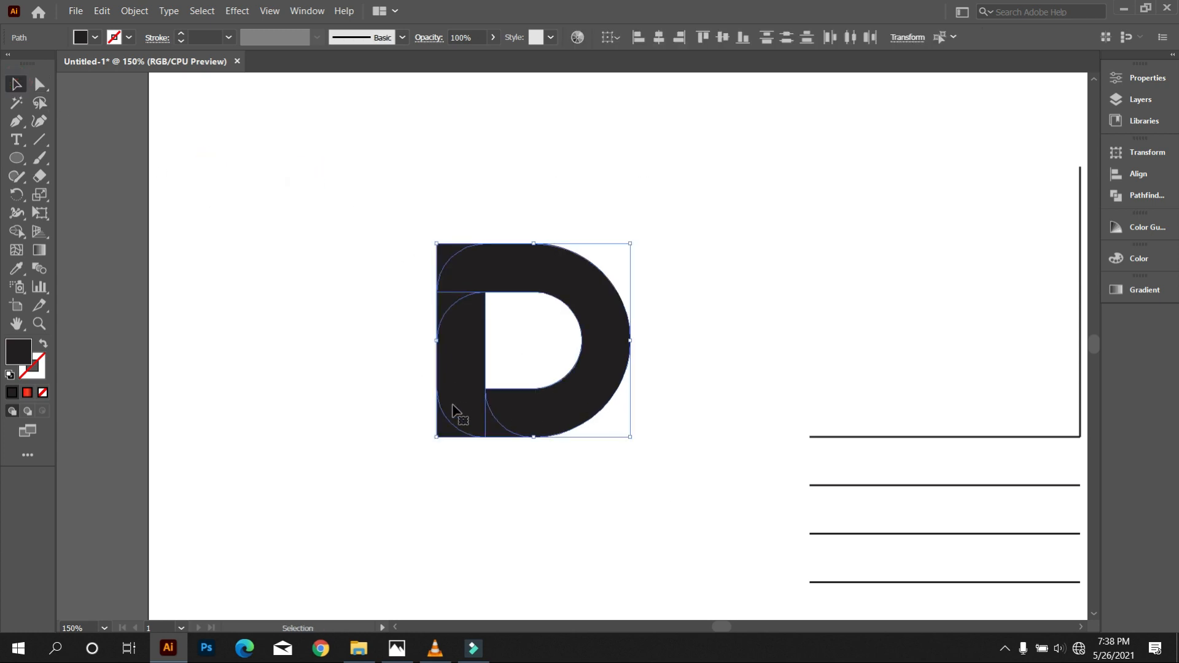
pyautogui.click(22, 233)
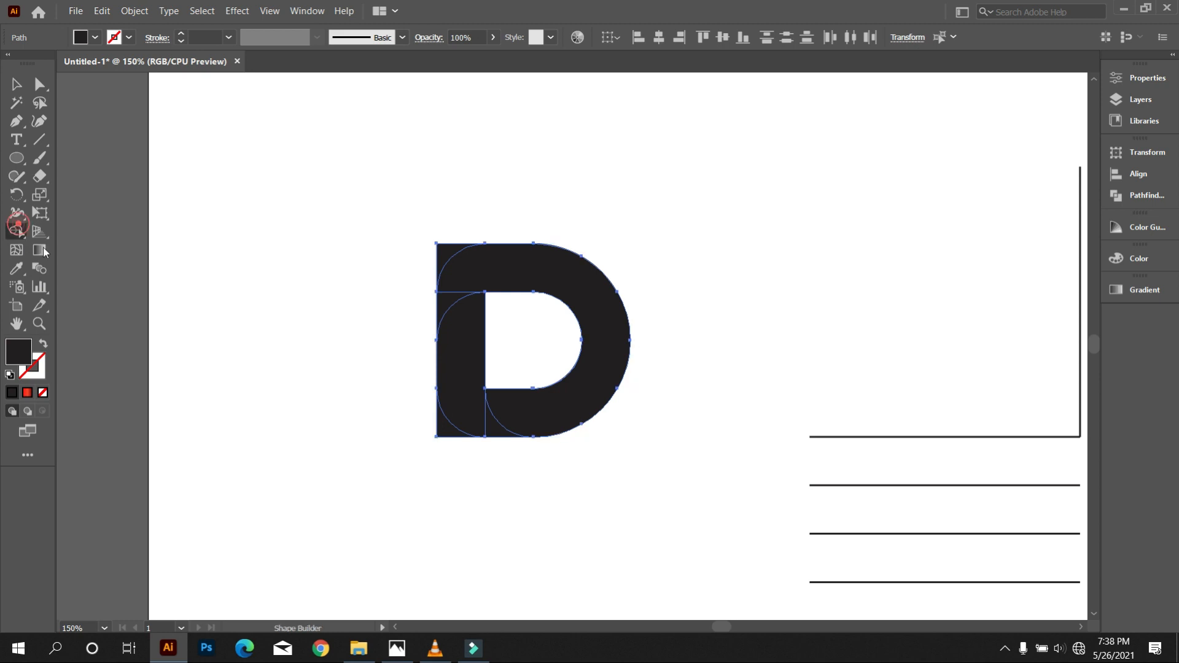
pyautogui.keyDown('alt'); pyautogui.click(444, 425); pyautogui.keyUp('alt')
pyautogui.keyDown('alt'); pyautogui.click(440, 264); pyautogui.keyUp('alt')
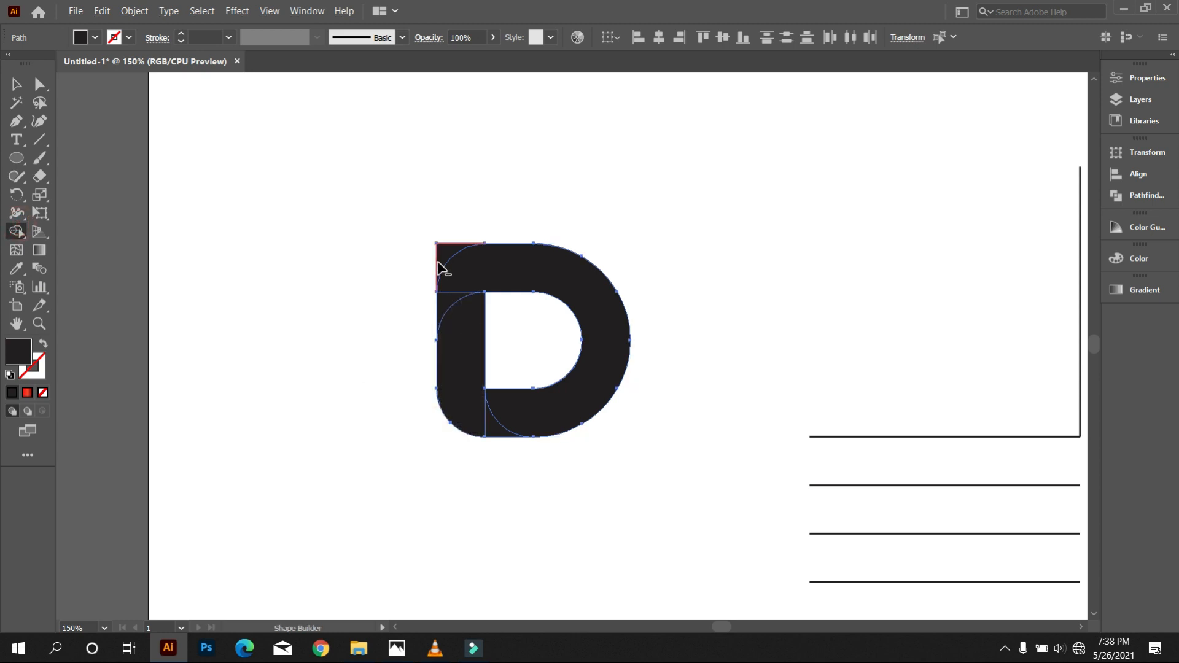
# Step: Merge the D's overlapping regions into one bowl piece and one stem piece with Shape Builder, leaving nothing selected
pyautogui.moveTo(505, 264)
pyautogui.mouseDown()
pyautogui.moveTo(454, 265)
pyautogui.moveTo(450, 301)
pyautogui.mouseUp()
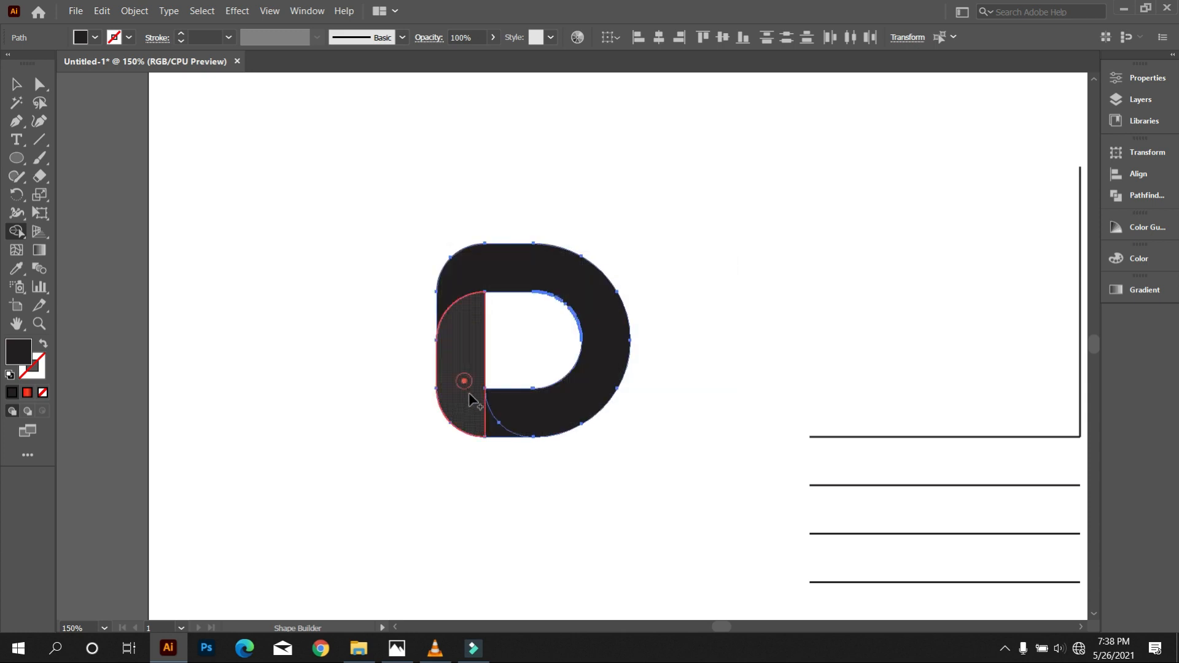
pyautogui.moveTo(486, 426); pyautogui.dragTo(541, 400)
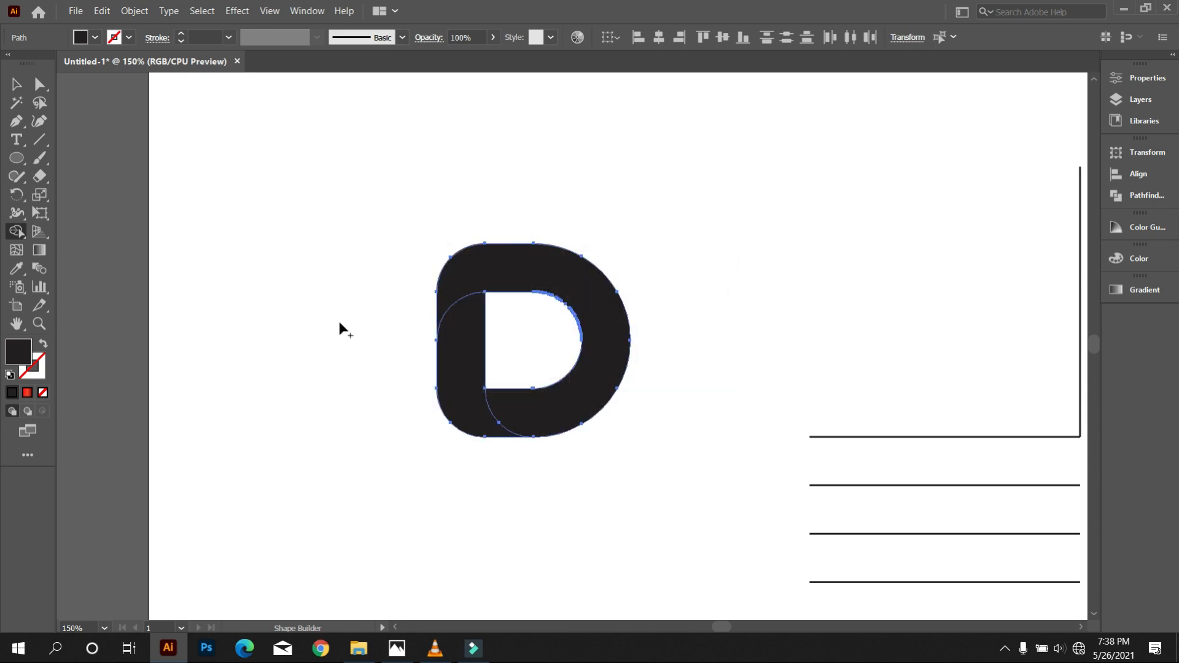
pyautogui.click(17, 85)
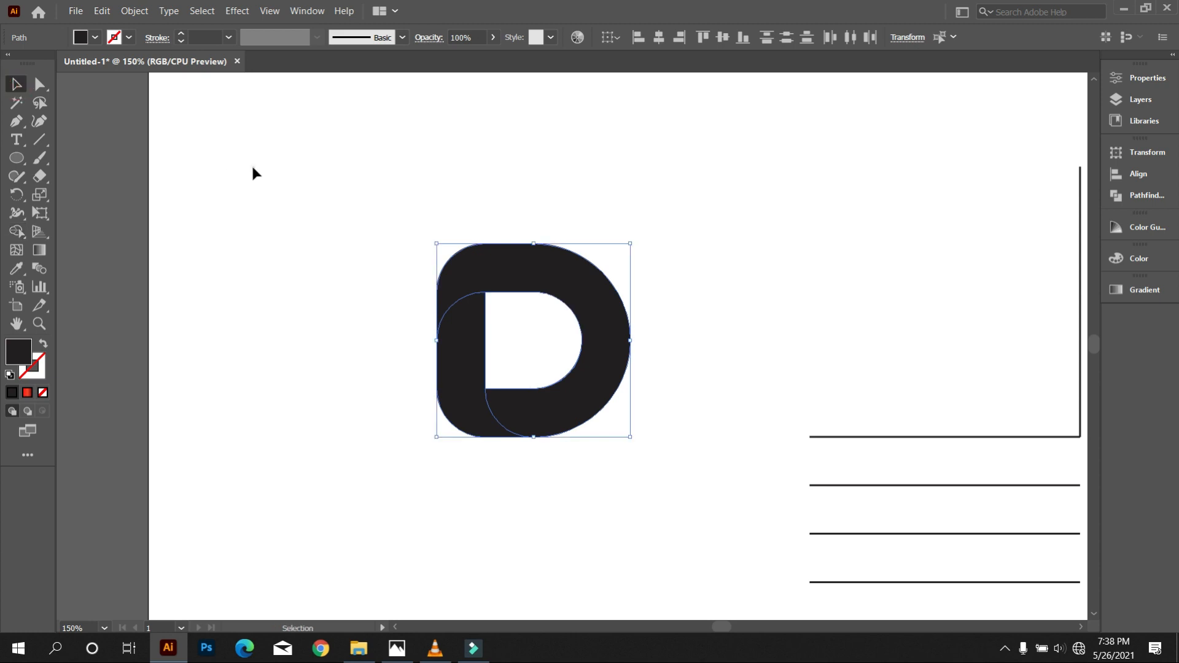
pyautogui.click(253, 174)
# Step: Select both pieces of the D and move them beneath the red gradient and dark grey swatches
pyautogui.hotkey('ctrl', '-')
pyautogui.hotkey('ctrl', '-')
pyautogui.hotkey('ctrl', '-')
pyautogui.hotkey('ctrl', '-')
pyautogui.scroll(4, 434, 288)
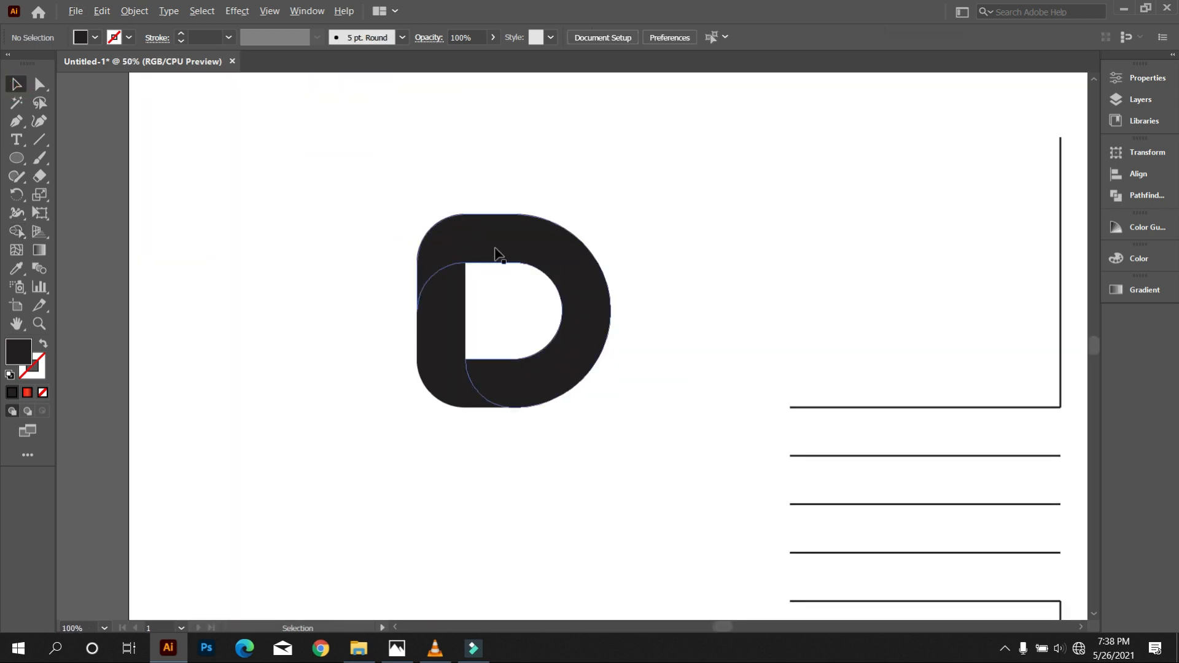
pyautogui.scroll(-3, 494, 247)
pyautogui.moveTo(440, 216); pyautogui.dragTo(535, 369)
pyautogui.hotkey('ctrl', '+')
pyautogui.hotkey('ctrl', '+')
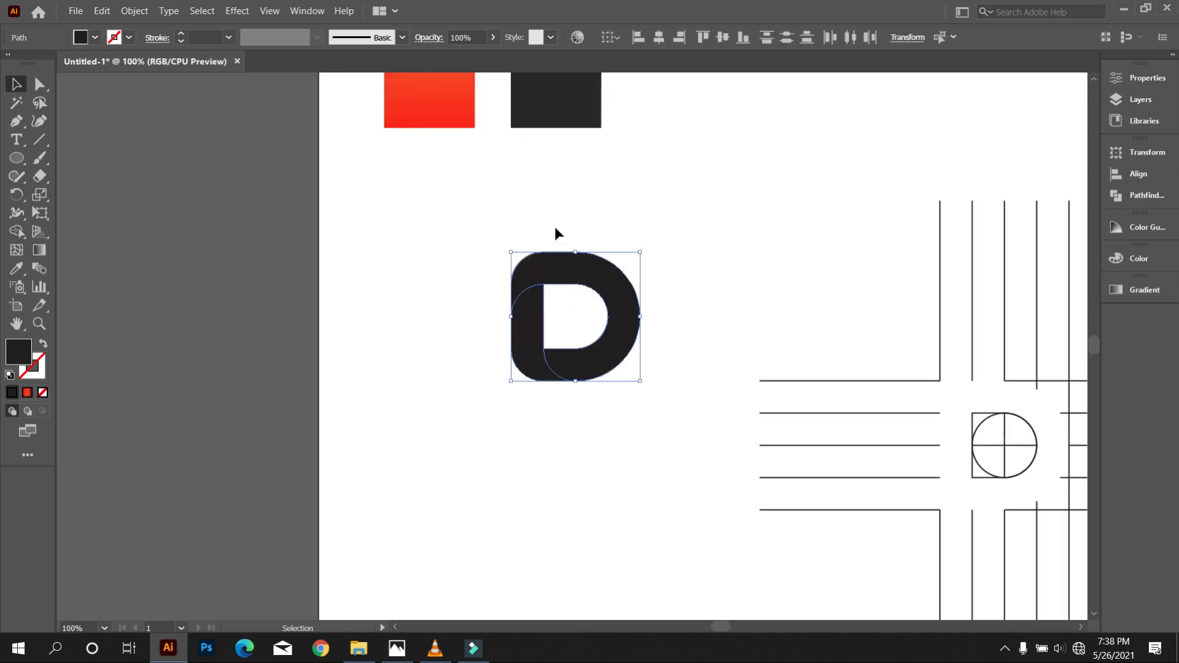
pyautogui.scroll(1, 501, 239)
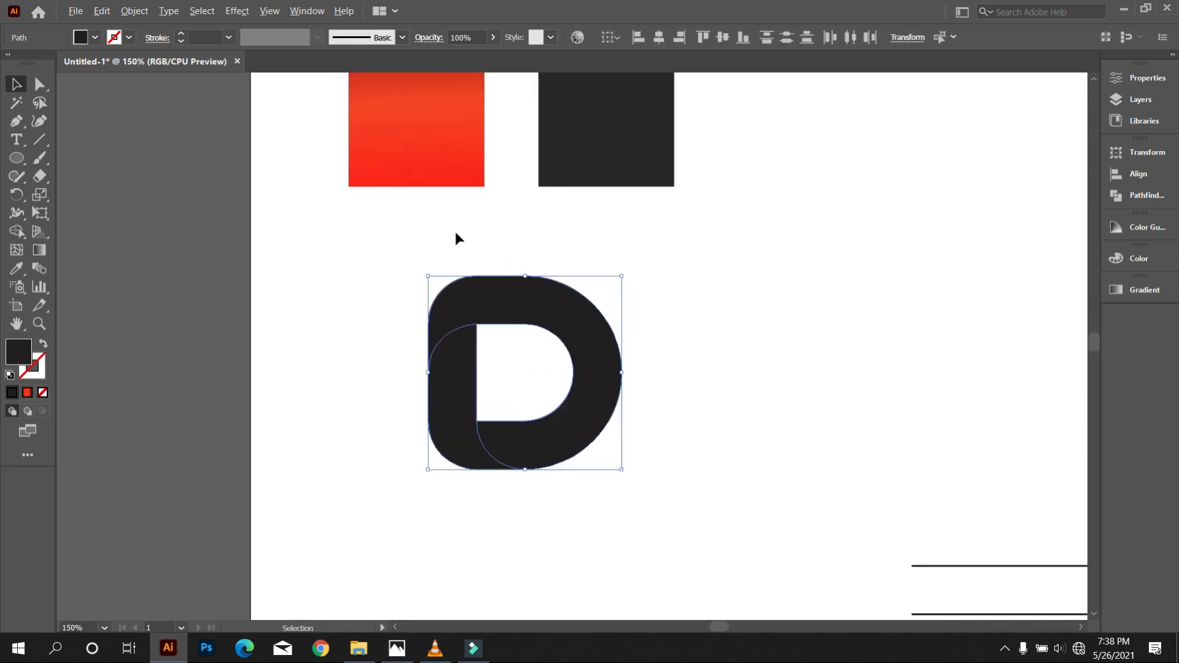
pyautogui.scroll(1, 563, 250)
# Step: Fill both pieces of the D with the red gradient sampled from the red swatch using the Eyedropper
pyautogui.press('i')
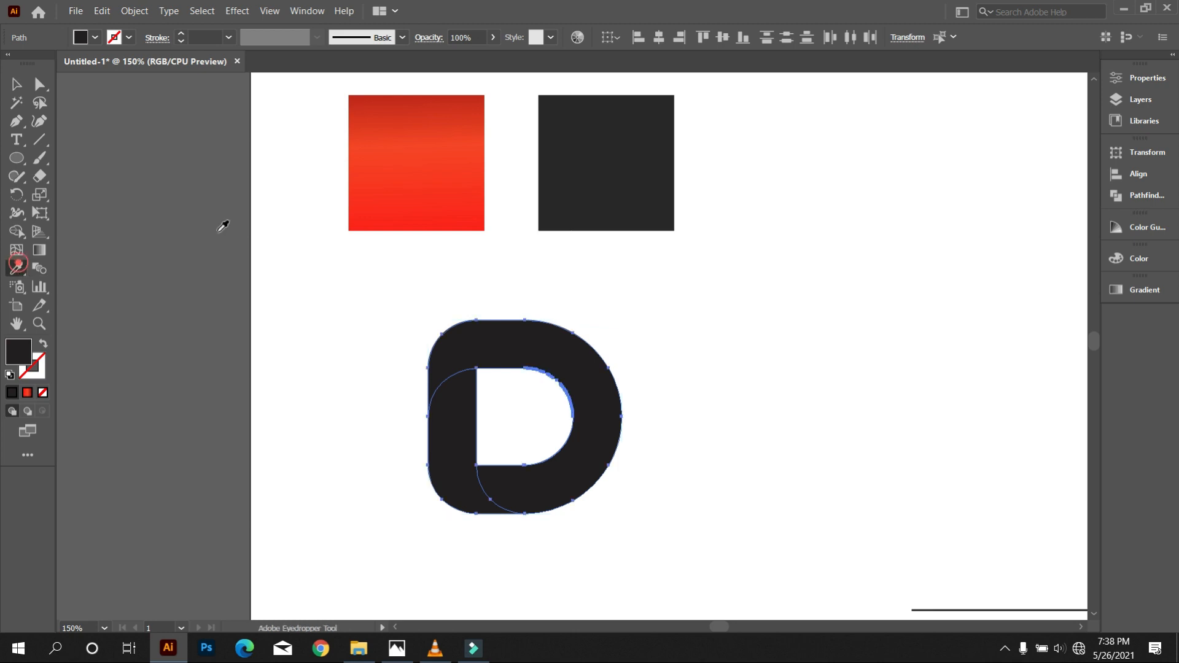
pyautogui.click(386, 167)
pyautogui.press('v')
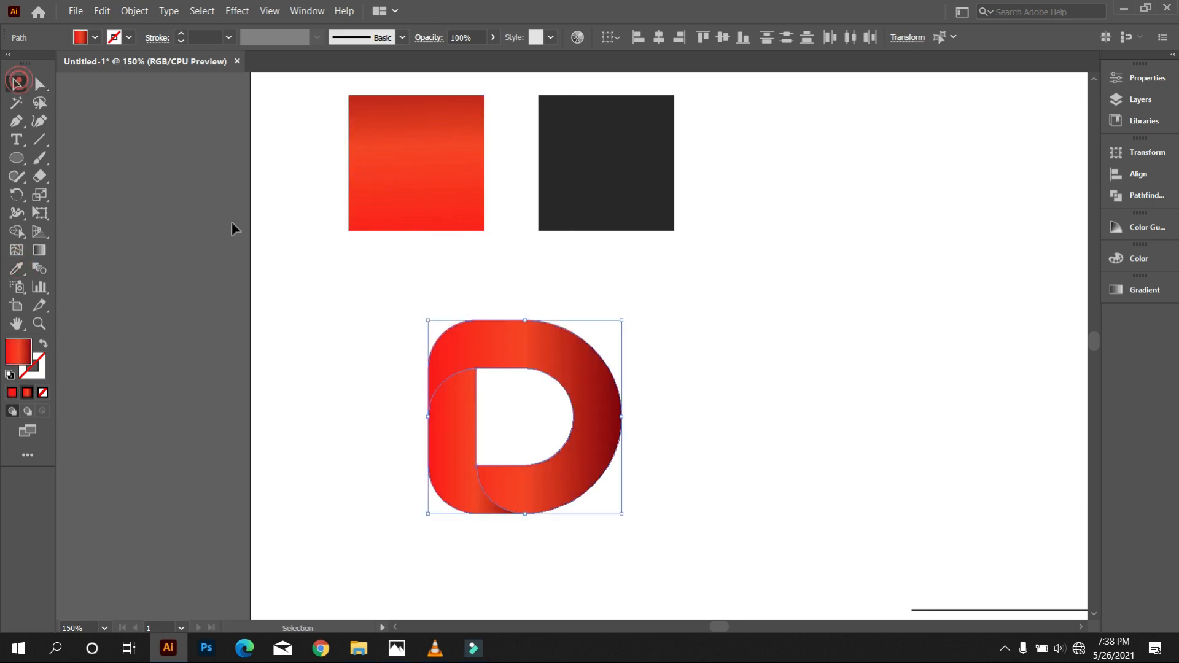
pyautogui.click(332, 297)
# Step: Try several diagonal directions for the bowl's gradient, placing dark red at its lower overlap with the stem
pyautogui.click(474, 357)
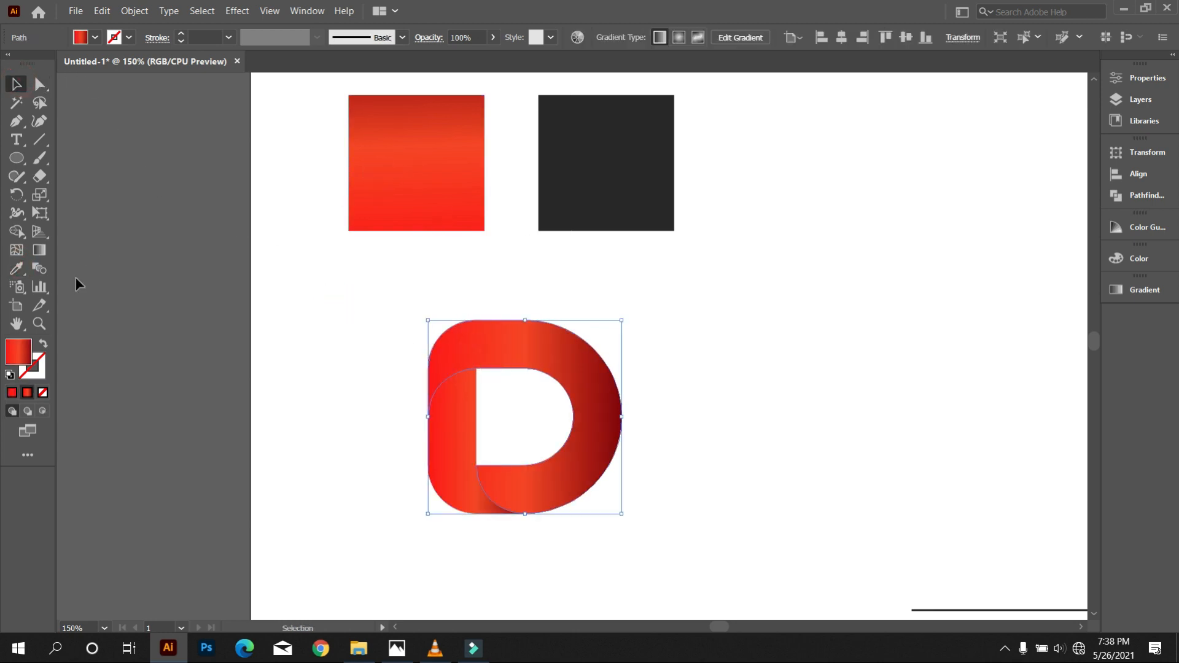
pyautogui.click(42, 251)
pyautogui.moveTo(430, 333); pyautogui.dragTo(584, 457)
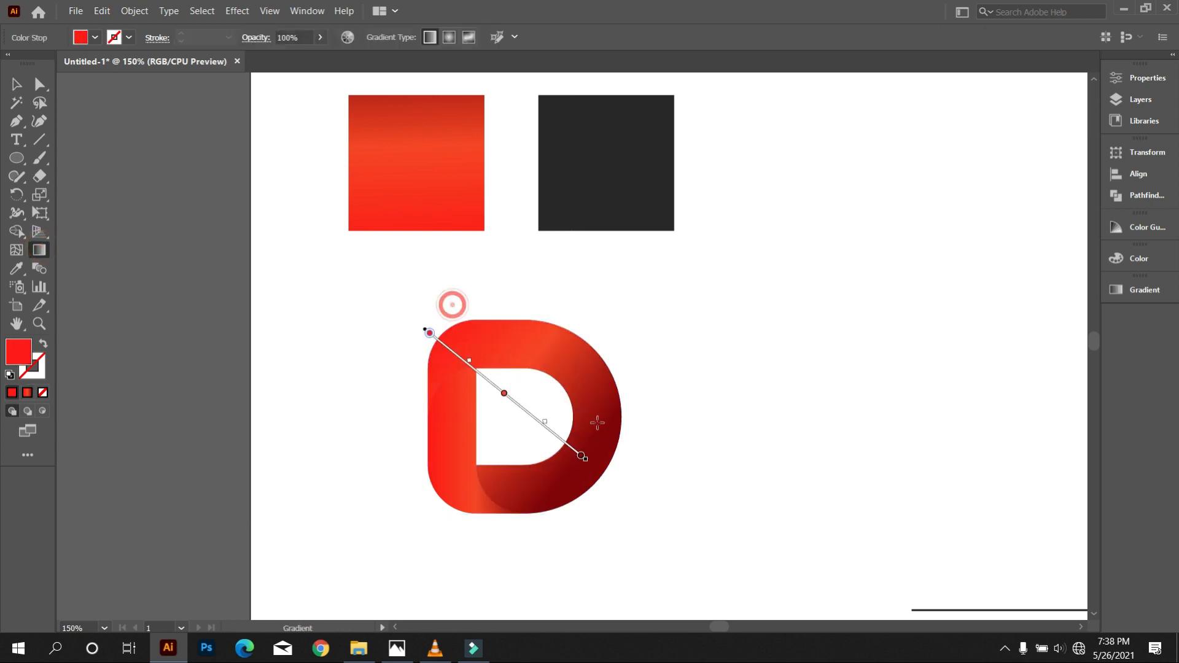
pyautogui.moveTo(470, 340); pyautogui.dragTo(660, 560)
pyautogui.click(547, 332)
pyautogui.moveTo(632, 301); pyautogui.dragTo(577, 536)
pyautogui.moveTo(693, 333); pyautogui.dragTo(513, 509)
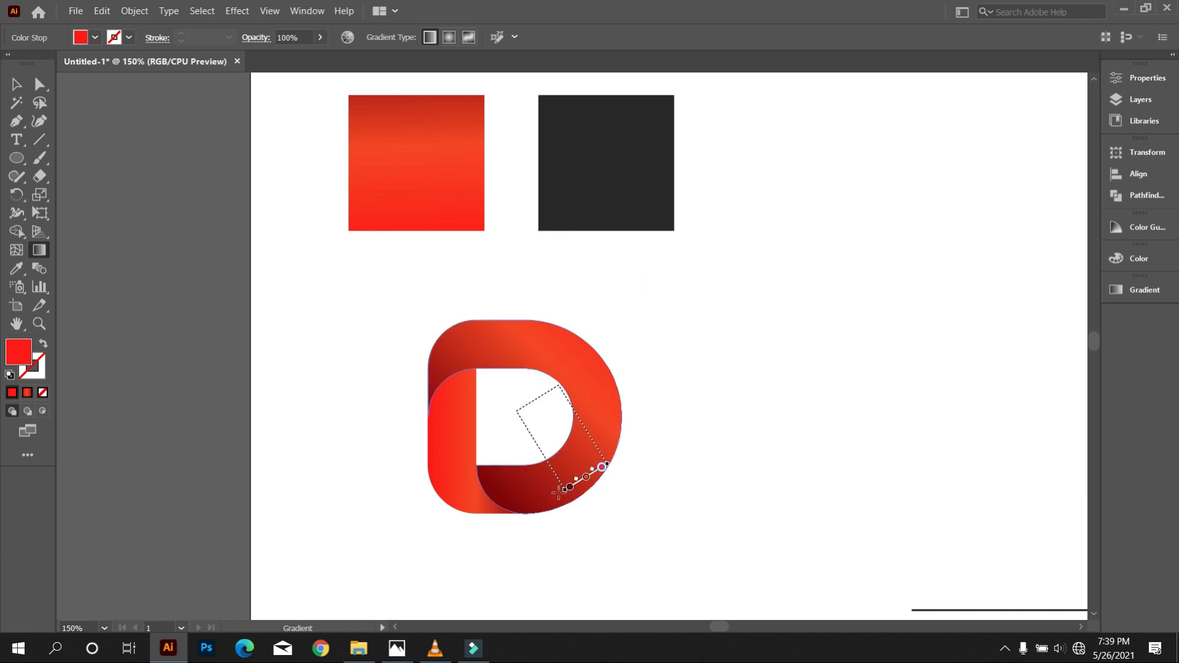
pyautogui.moveTo(560, 388); pyautogui.dragTo(444, 452)
pyautogui.moveTo(597, 386)
pyautogui.mouseDown()
pyautogui.moveTo(599, 541)
pyautogui.moveTo(533, 539)
pyautogui.mouseUp()
pyautogui.moveTo(616, 350); pyautogui.dragTo(545, 515)
pyautogui.moveTo(560, 323); pyautogui.dragTo(470, 512)
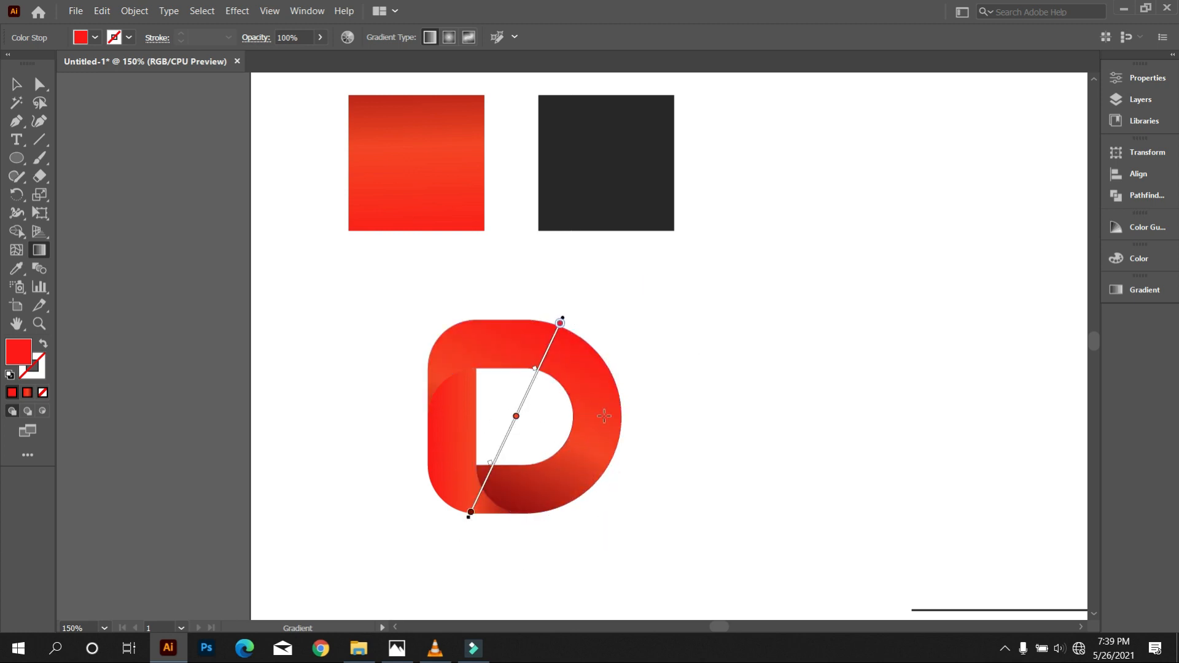
pyautogui.moveTo(615, 384); pyautogui.dragTo(526, 564)
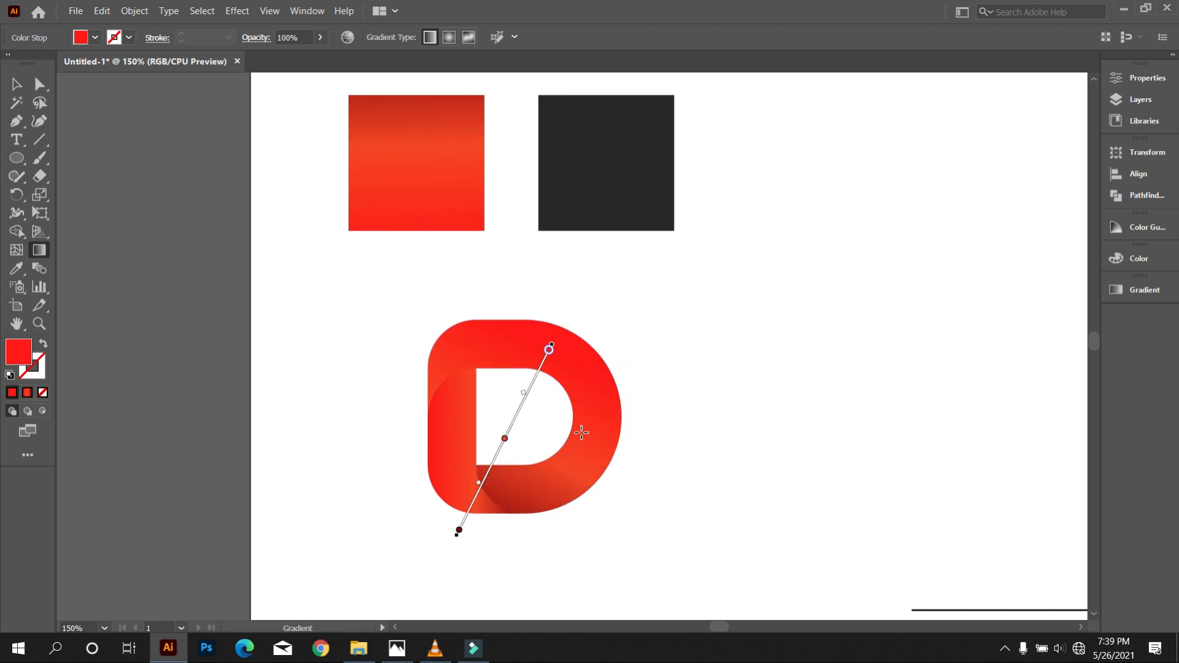
pyautogui.moveTo(587, 308)
pyautogui.mouseDown()
pyautogui.moveTo(575, 508)
pyautogui.moveTo(486, 518)
pyautogui.mouseUp()
pyautogui.moveTo(670, 314); pyautogui.dragTo(514, 505)
pyautogui.moveTo(582, 453); pyautogui.dragTo(514, 524)
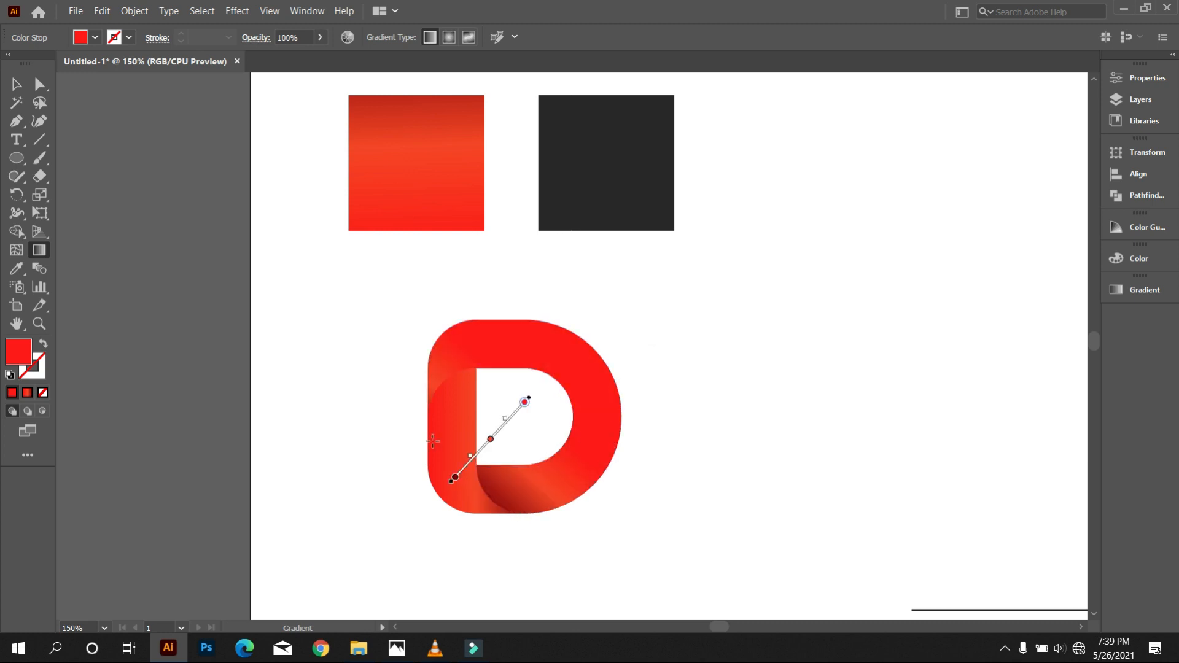
pyautogui.moveTo(603, 435); pyautogui.dragTo(468, 522)
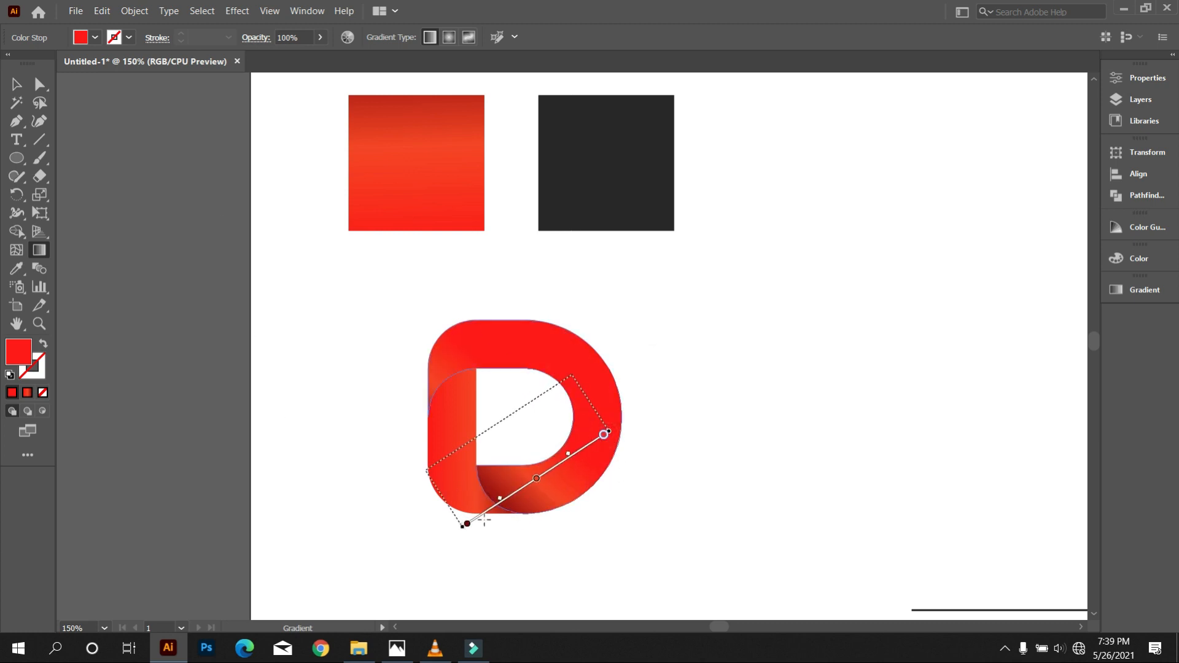
pyautogui.moveTo(621, 432); pyautogui.dragTo(528, 508)
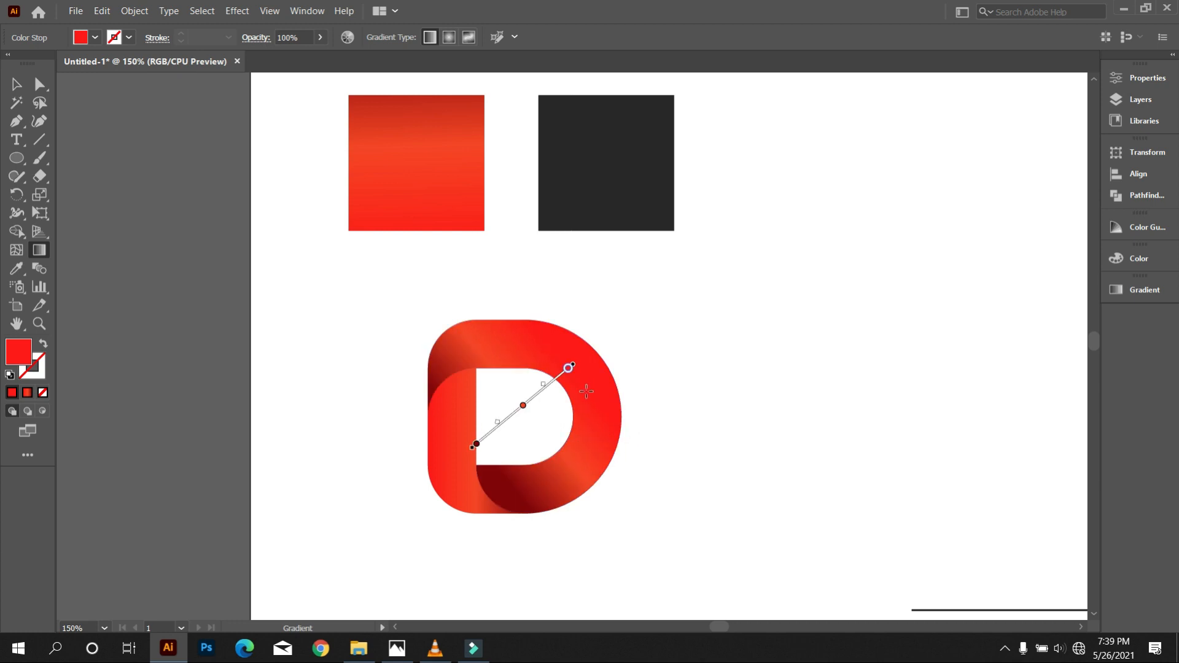
pyautogui.moveTo(527, 376); pyautogui.dragTo(510, 527)
pyautogui.moveTo(621, 329)
pyautogui.mouseDown()
pyautogui.moveTo(526, 511)
pyautogui.moveTo(487, 541)
pyautogui.mouseUp()
pyautogui.moveTo(613, 459); pyautogui.dragTo(499, 503)
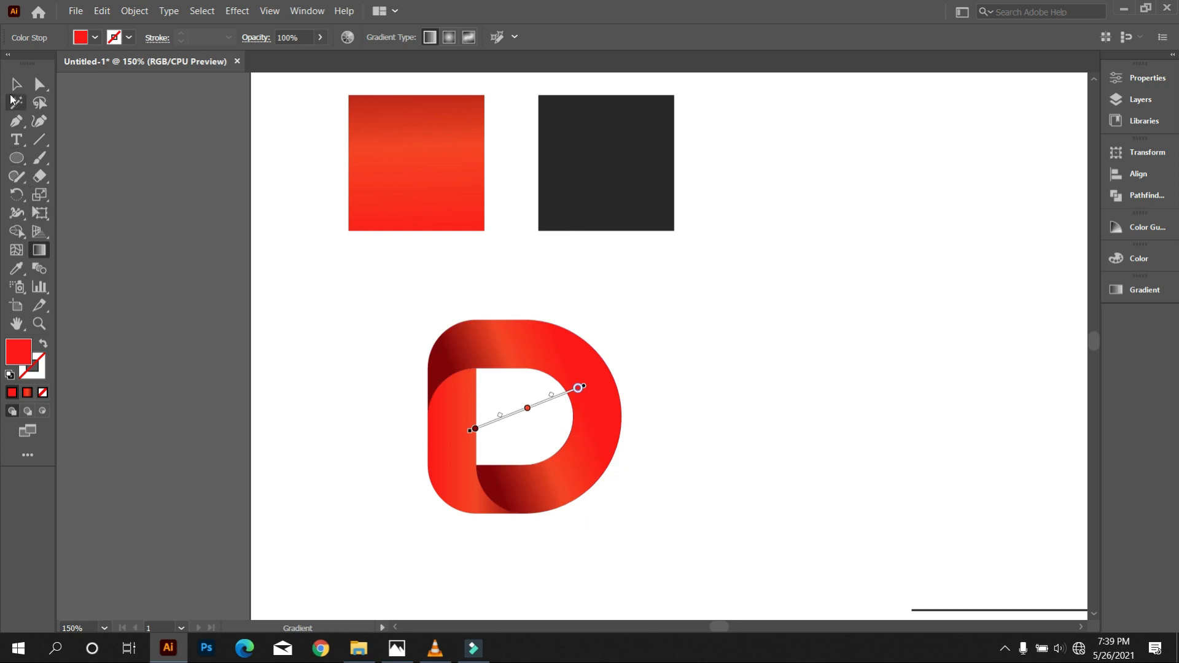
pyautogui.moveTo(670, 396)
pyautogui.mouseDown()
pyautogui.moveTo(514, 495)
pyautogui.moveTo(559, 487)
pyautogui.mouseUp()
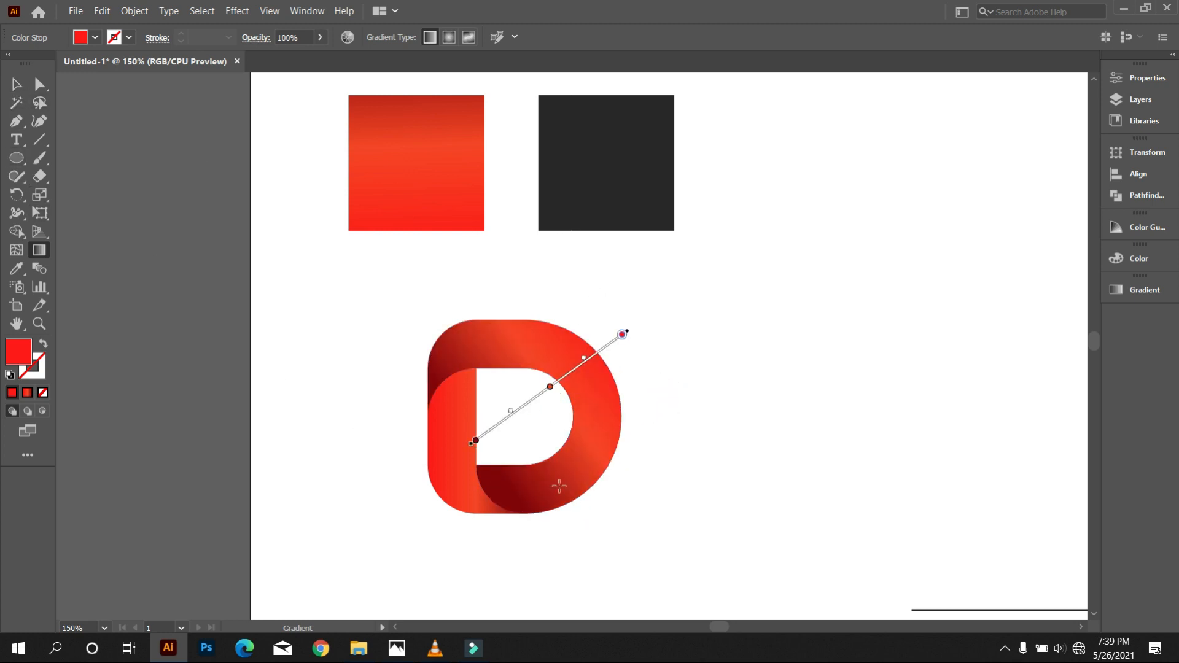
pyautogui.moveTo(585, 415); pyautogui.dragTo(525, 506)
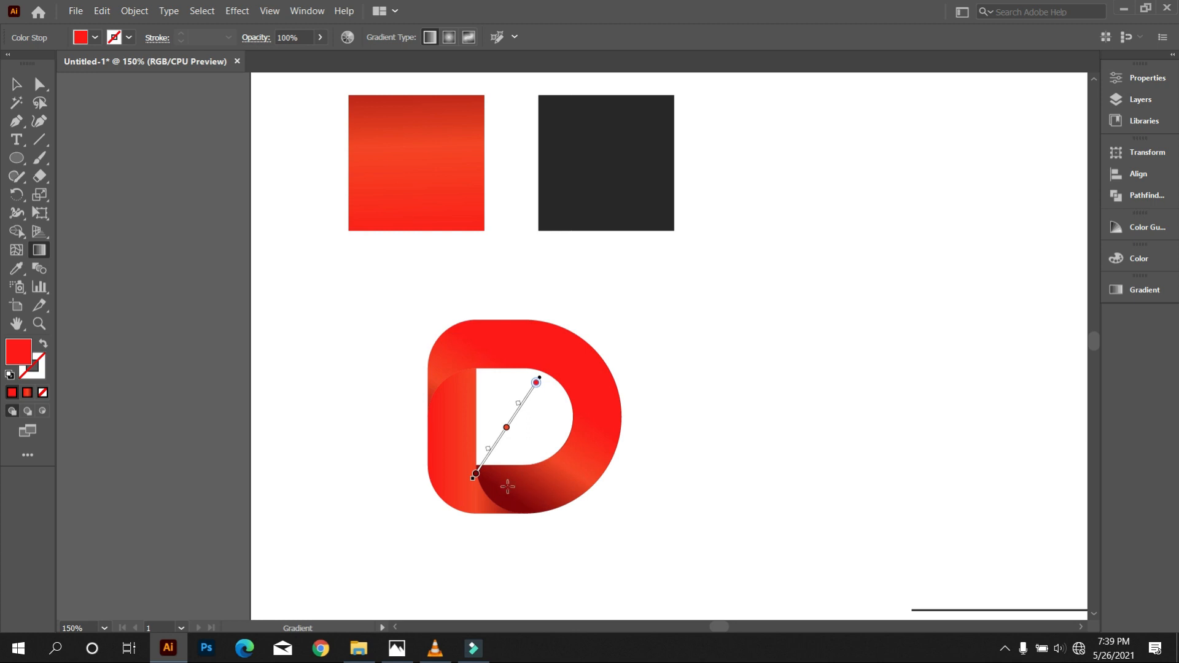
pyautogui.click(15, 86)
pyautogui.click(336, 247)
# Step: Redirect the stem's gradient almost vertically, from dark red at its upper end to bright red at its lower end
pyautogui.click(438, 452)
pyautogui.click(43, 255)
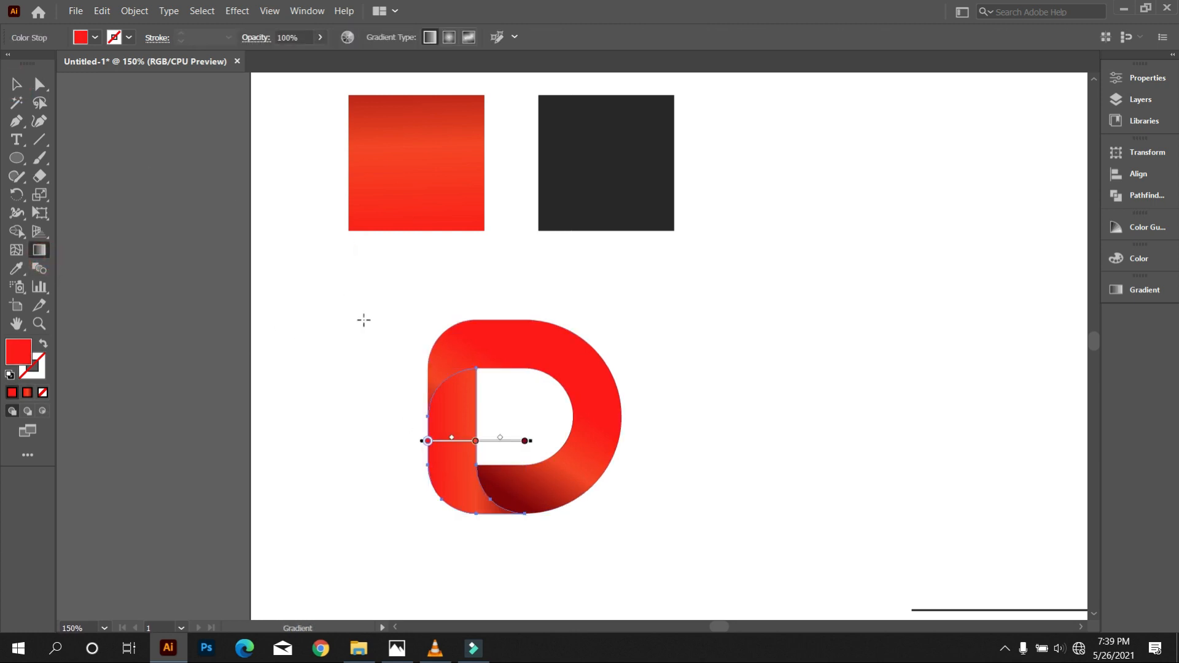
pyautogui.moveTo(420, 313); pyautogui.dragTo(473, 485)
pyautogui.moveTo(449, 323)
pyautogui.mouseDown()
pyautogui.moveTo(429, 505)
pyautogui.moveTo(477, 501)
pyautogui.moveTo(477, 535)
pyautogui.moveTo(487, 534)
pyautogui.moveTo(430, 345)
pyautogui.mouseUp()
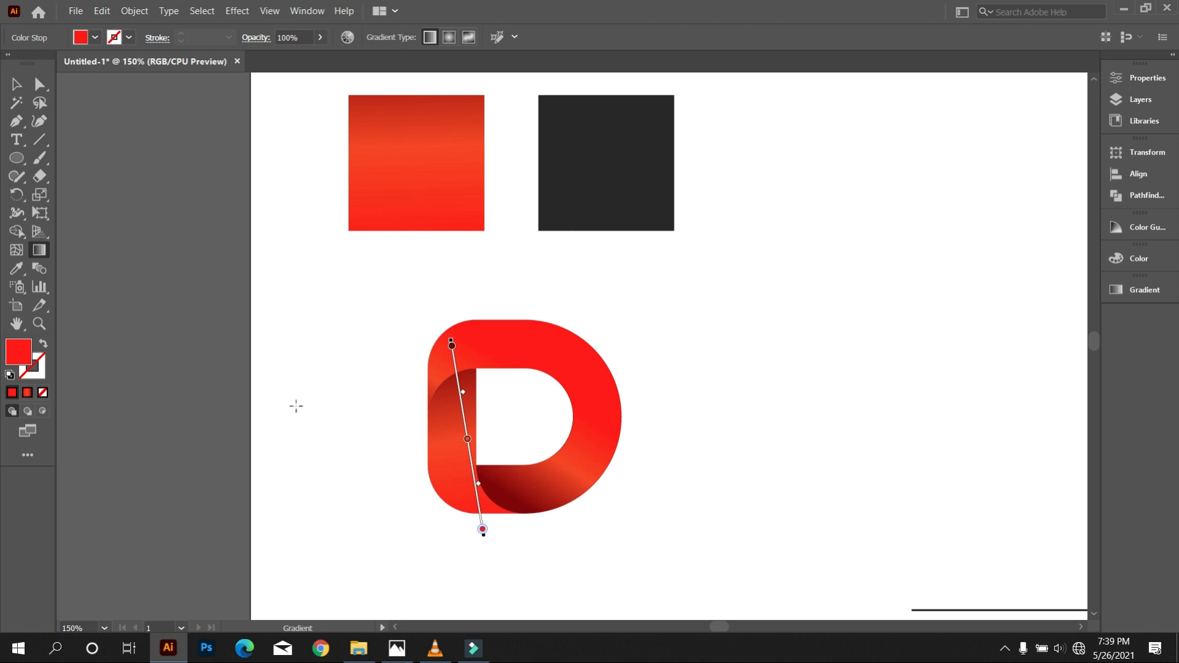
pyautogui.click(16, 84)
pyautogui.click(276, 329)
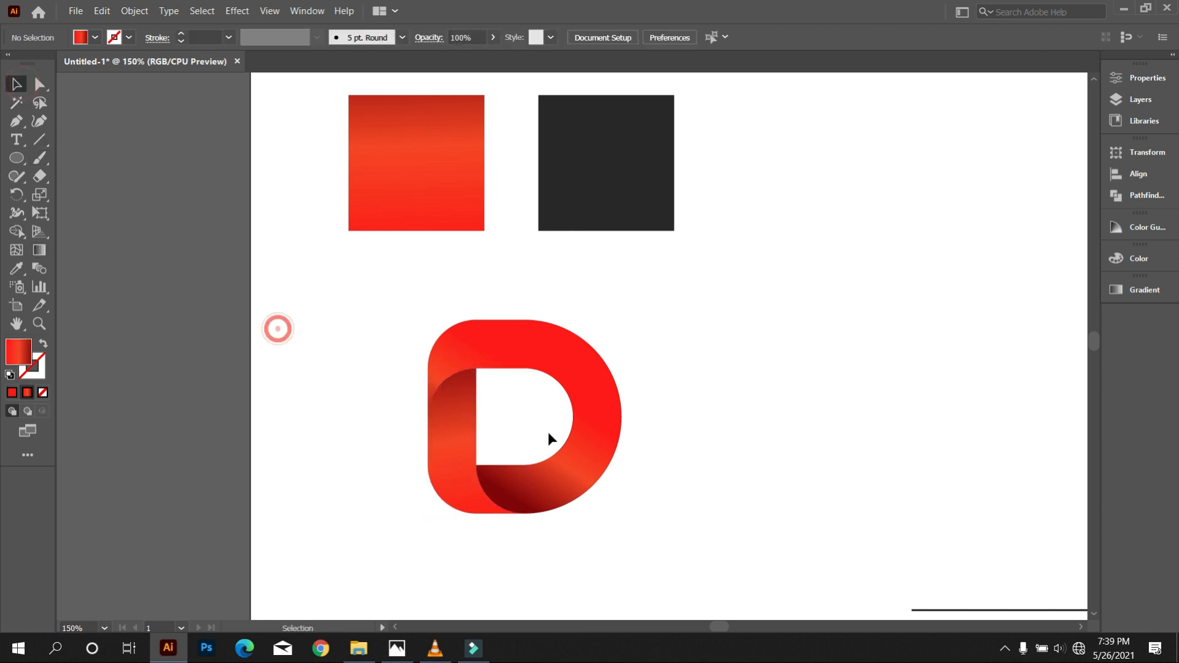
# Step: Re-angle the bowl's gradient diagonally, with bright red toward its upper-right curve and dark red at the lower overlap with the stem
pyautogui.scroll(-2, 673, 521)
pyautogui.scroll(3, 669, 521)
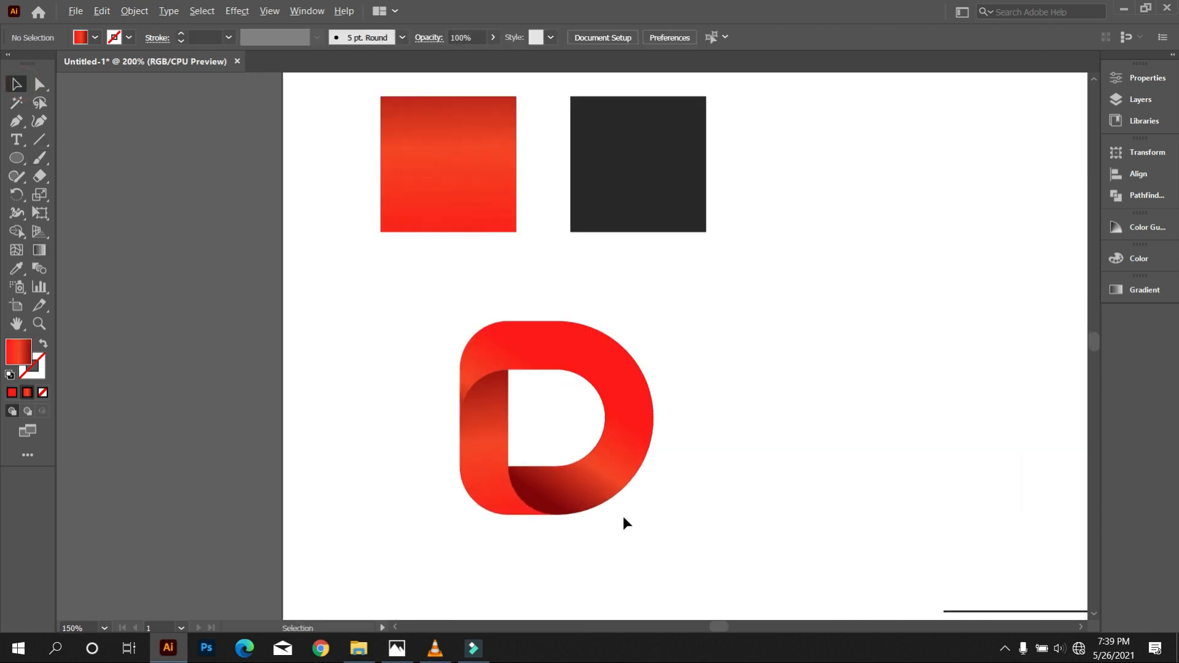
pyautogui.click(555, 496)
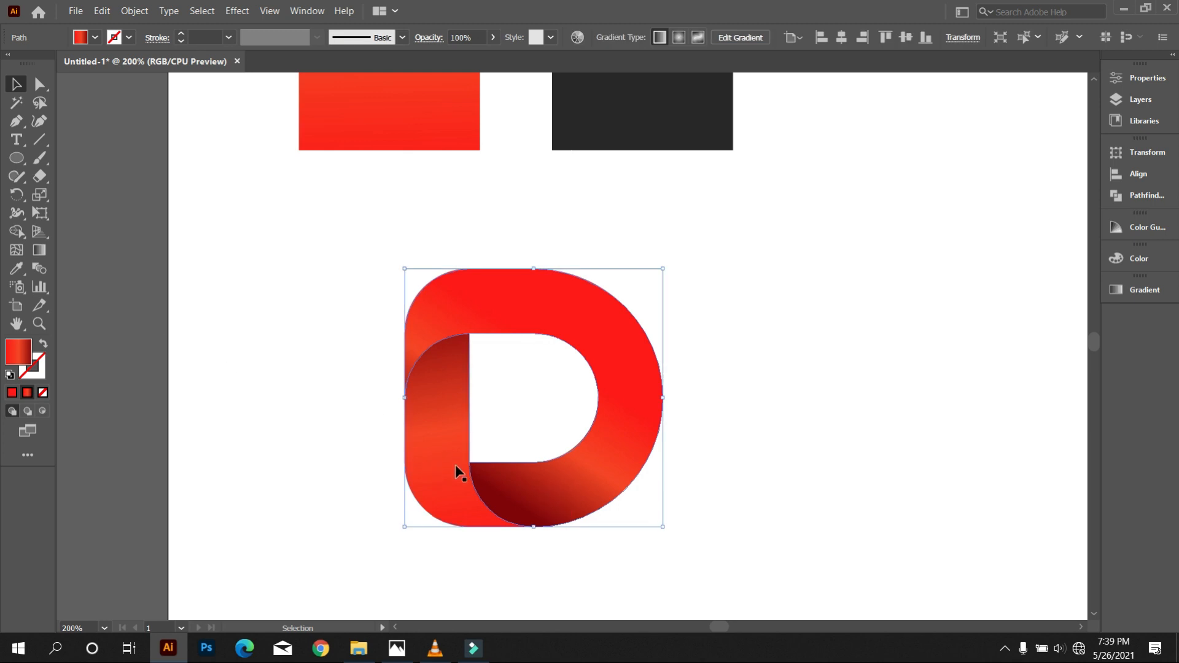
pyautogui.click(39, 250)
pyautogui.moveTo(675, 368); pyautogui.dragTo(457, 539)
pyautogui.moveTo(628, 448); pyautogui.dragTo(488, 534)
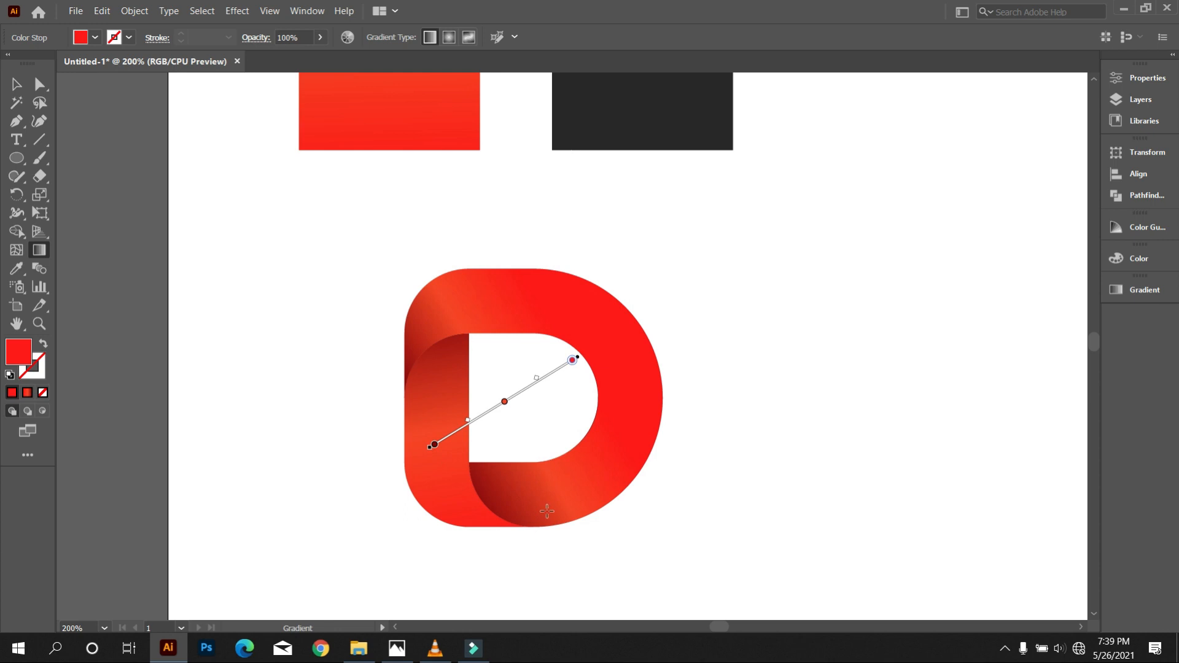
pyautogui.moveTo(519, 397); pyautogui.dragTo(431, 514)
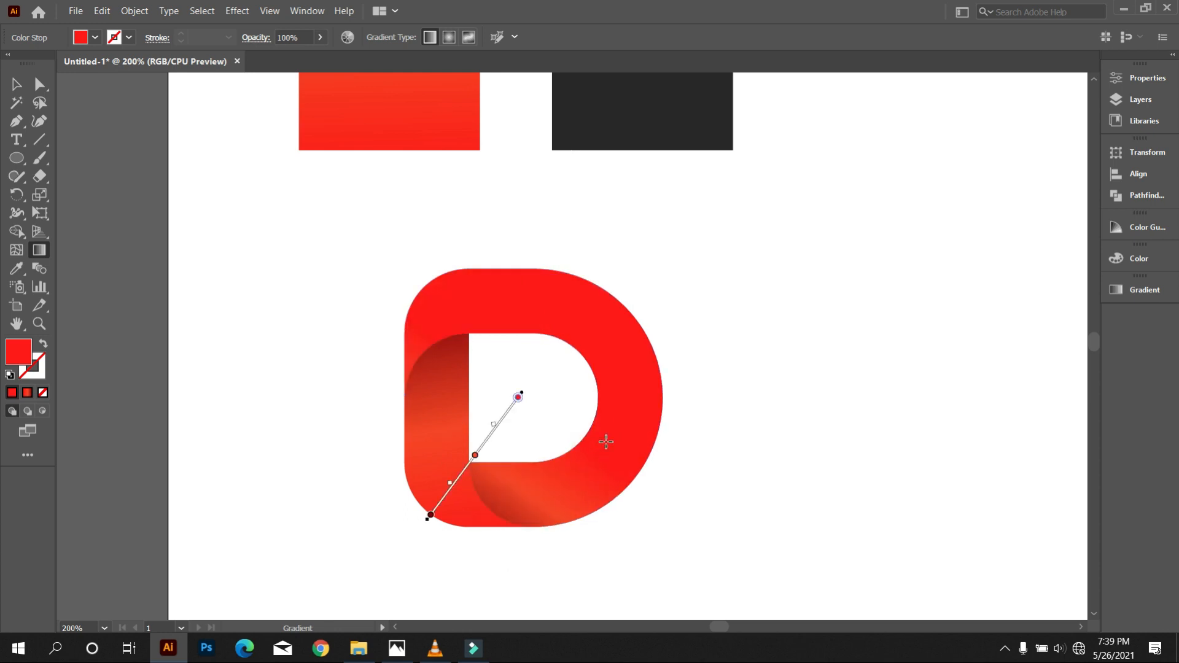
pyautogui.moveTo(539, 368); pyautogui.dragTo(435, 505)
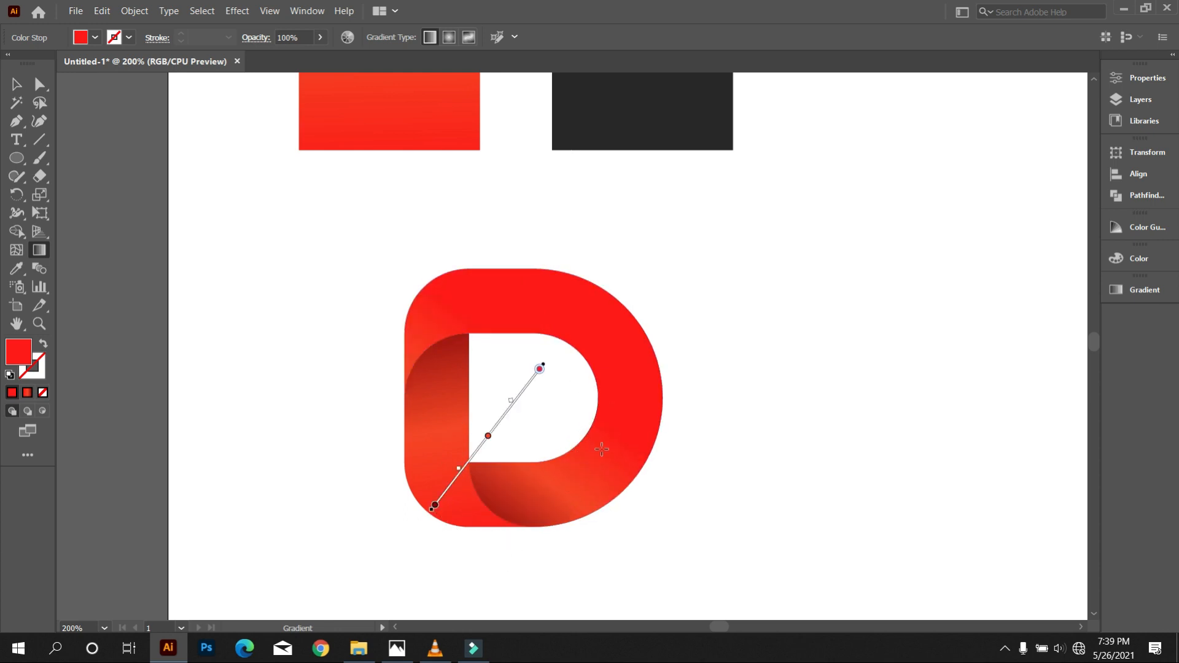
pyautogui.moveTo(605, 432); pyautogui.dragTo(513, 566)
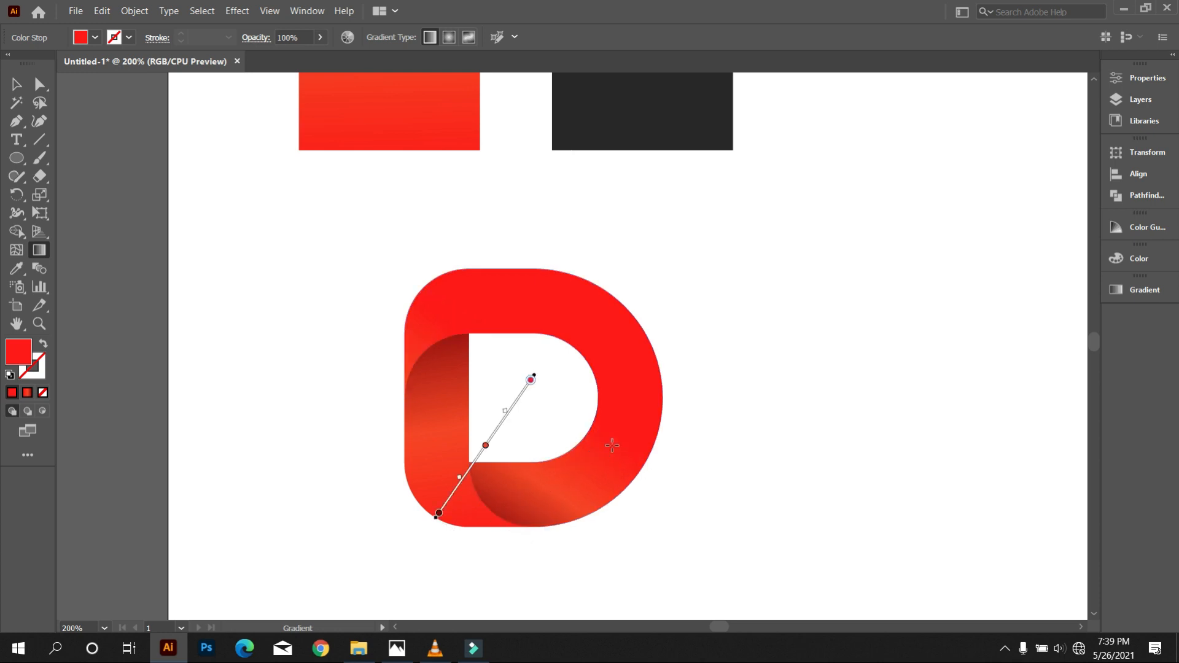
pyautogui.moveTo(635, 401); pyautogui.dragTo(538, 533)
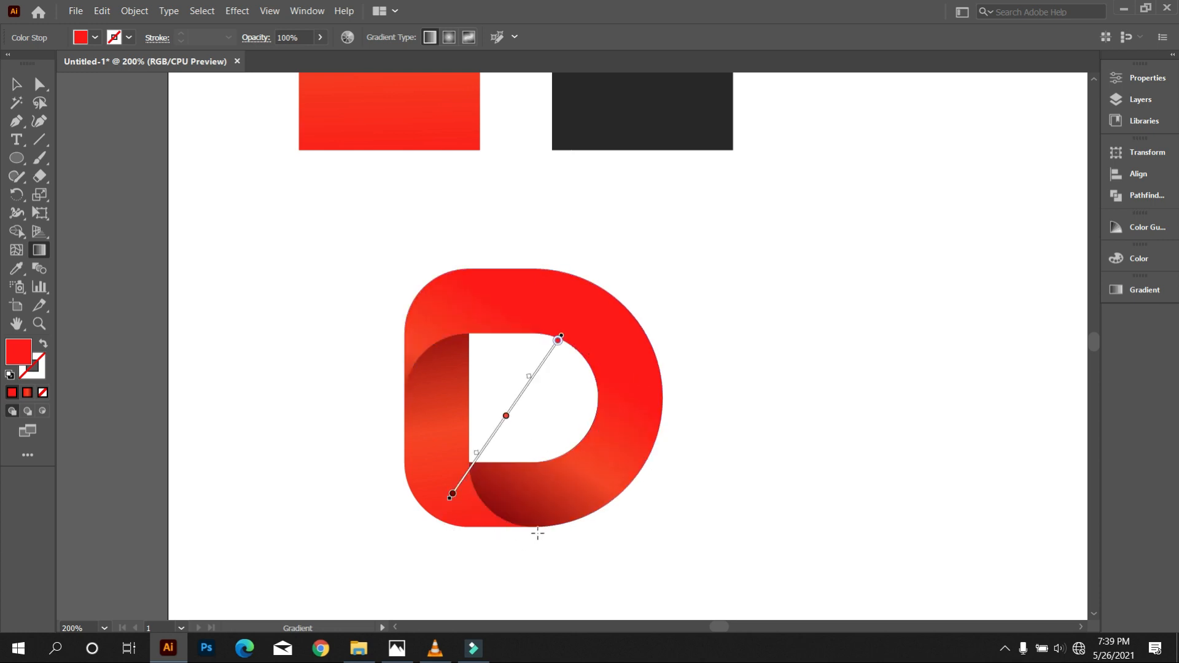
pyautogui.click(16, 84)
pyautogui.click(223, 253)
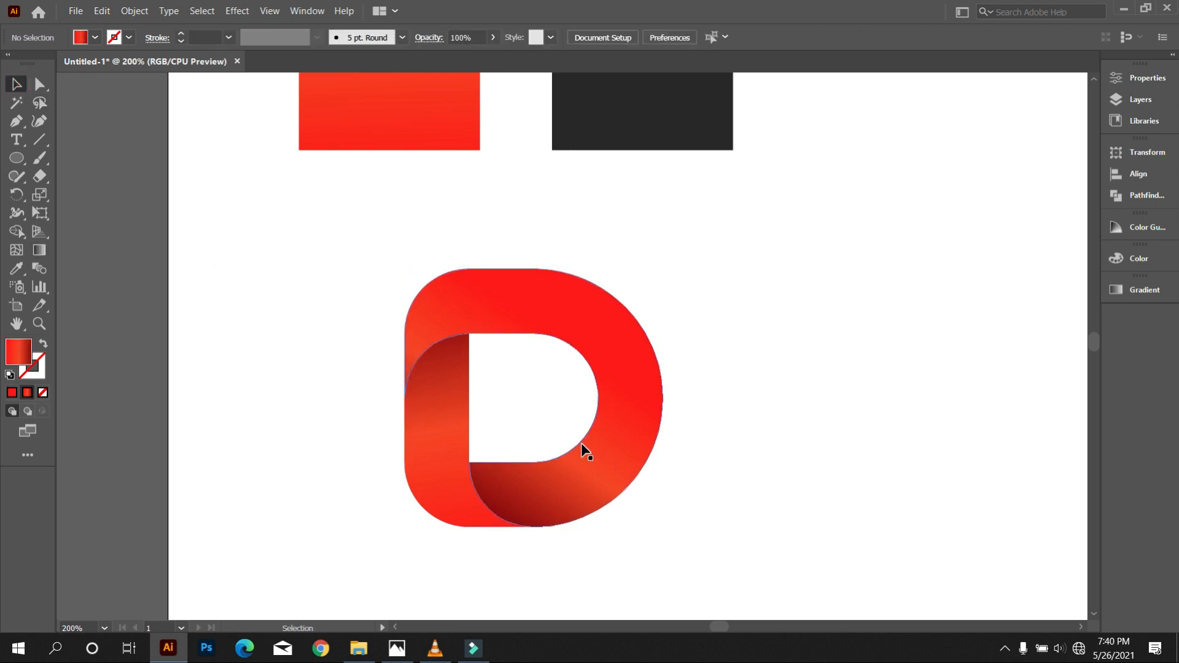
# Step: Select and delete the leftover construction lines and circle beside the D
pyautogui.scroll(-4, 620, 461)
pyautogui.scroll(2, 618, 470)
pyautogui.scroll(-2, 618, 469)
pyautogui.moveTo(715, 400)
pyautogui.mouseDown()
pyautogui.moveTo(915, 570)
pyautogui.moveTo(896, 556)
pyautogui.mouseUp()
# Step: Select both gradient pieces of the D and group them
pyautogui.moveTo(672, 516); pyautogui.dragTo(520, 392)
pyautogui.rightClick(588, 430)
pyautogui.click(667, 233)
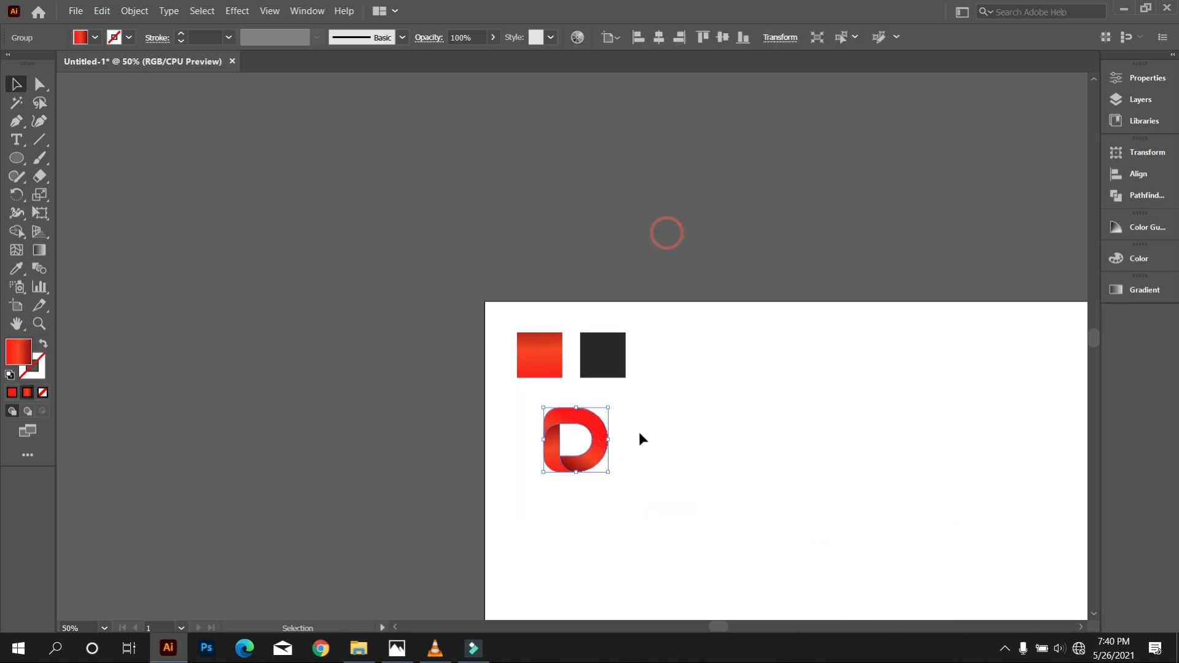
# Step: Draw a rectangle covering the entire artboard with the Rectangle tool
pyautogui.scroll(-2, 639, 430)
pyautogui.moveTo(854, 498); pyautogui.dragTo(611, 447)
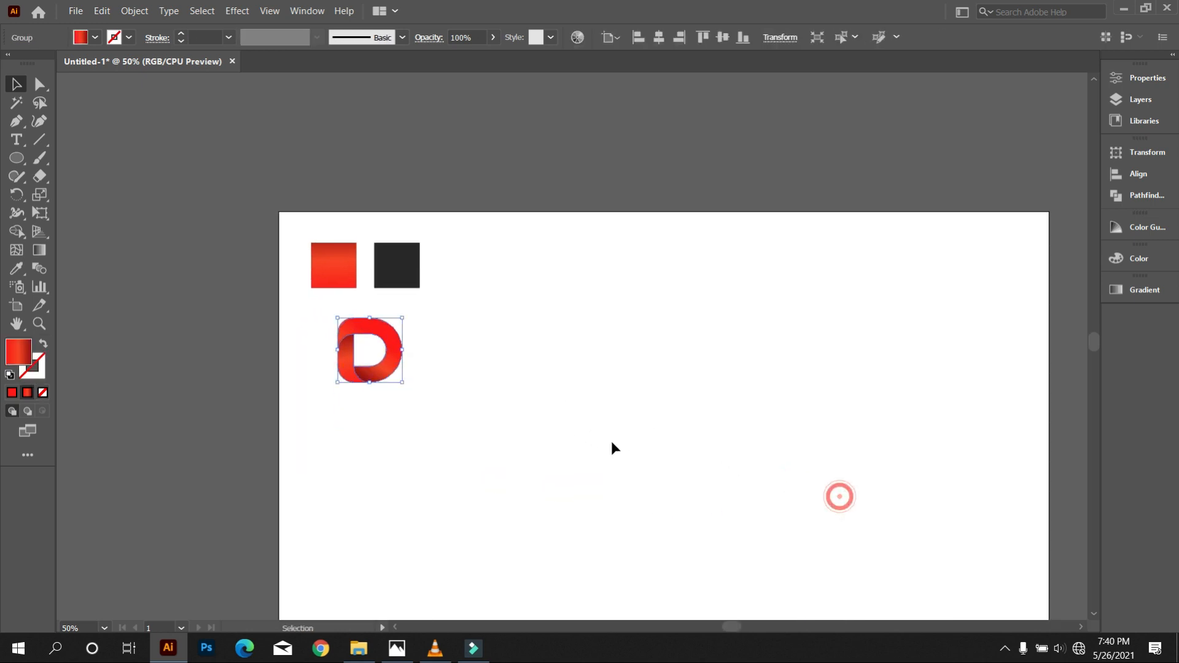
pyautogui.scroll(-2, 563, 445)
pyautogui.rightClick(23, 161)
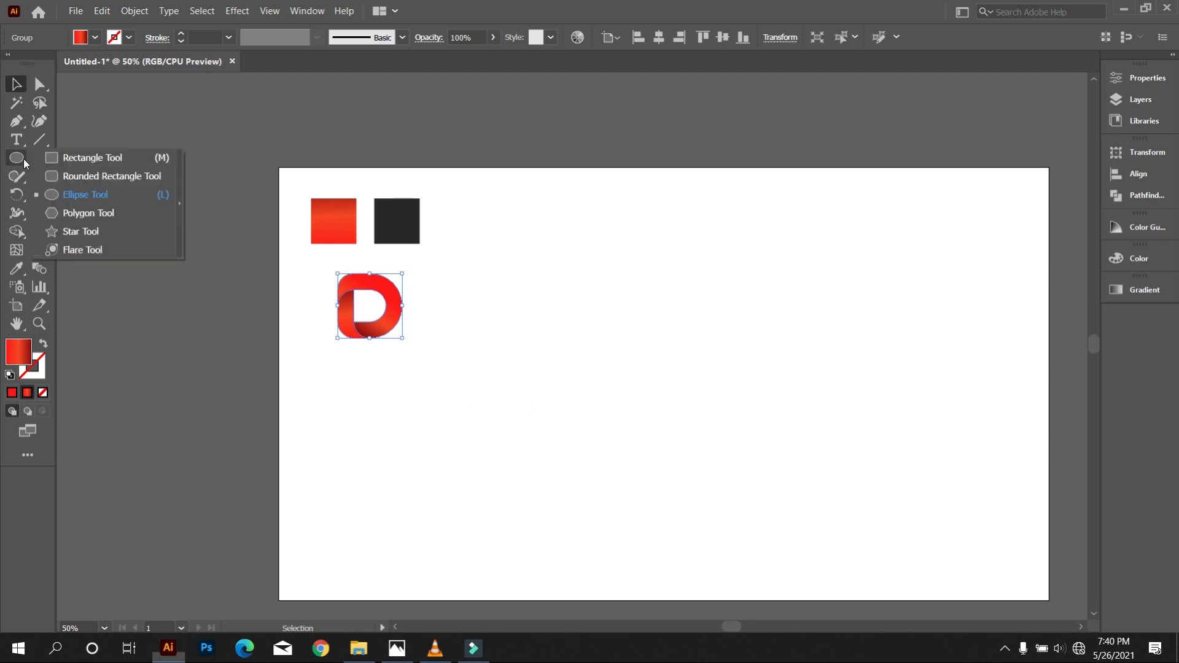
pyautogui.click(59, 164)
pyautogui.scroll(-1, 300, 158)
pyautogui.moveTo(278, 149); pyautogui.dragTo(1048, 584)
# Step: Send the artboard-sized rectangle to the back and fill it with the dark grey sampled from the square swatch
pyautogui.rightClick(718, 319)
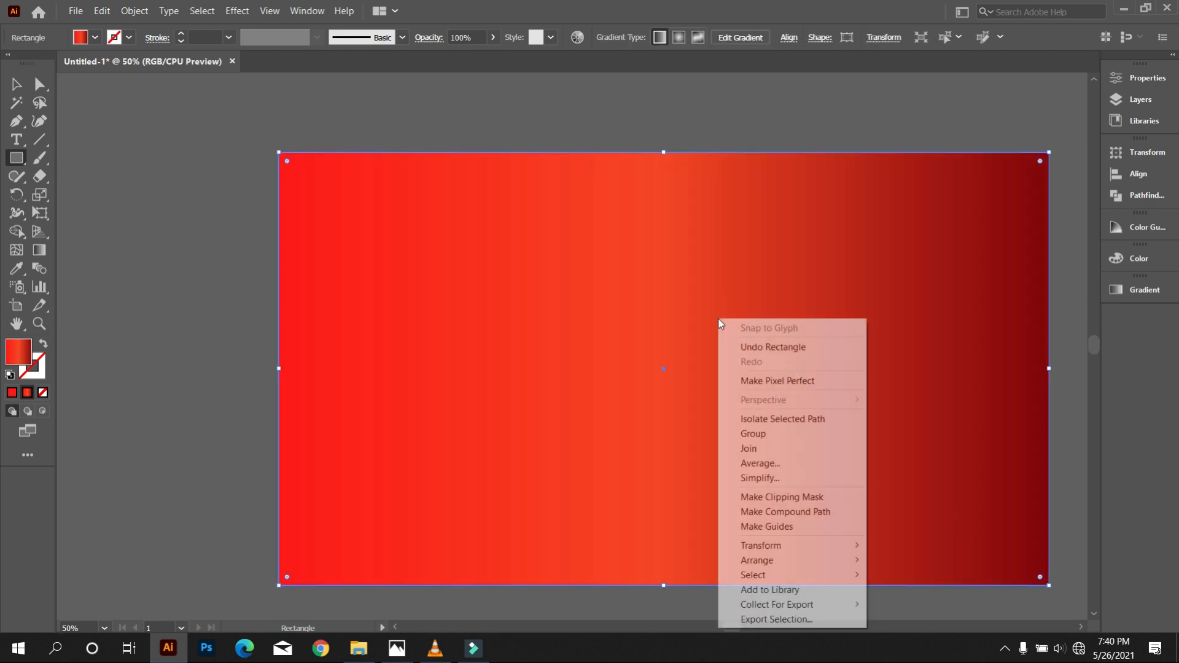
pyautogui.moveTo(797, 560)
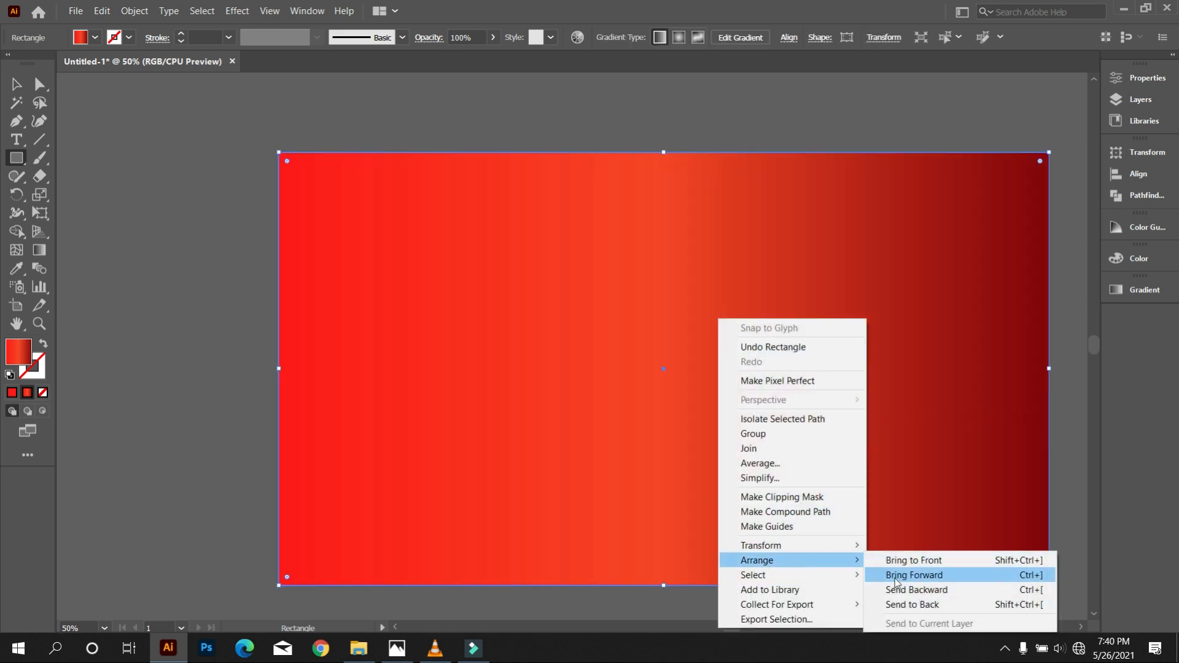
pyautogui.click(930, 606)
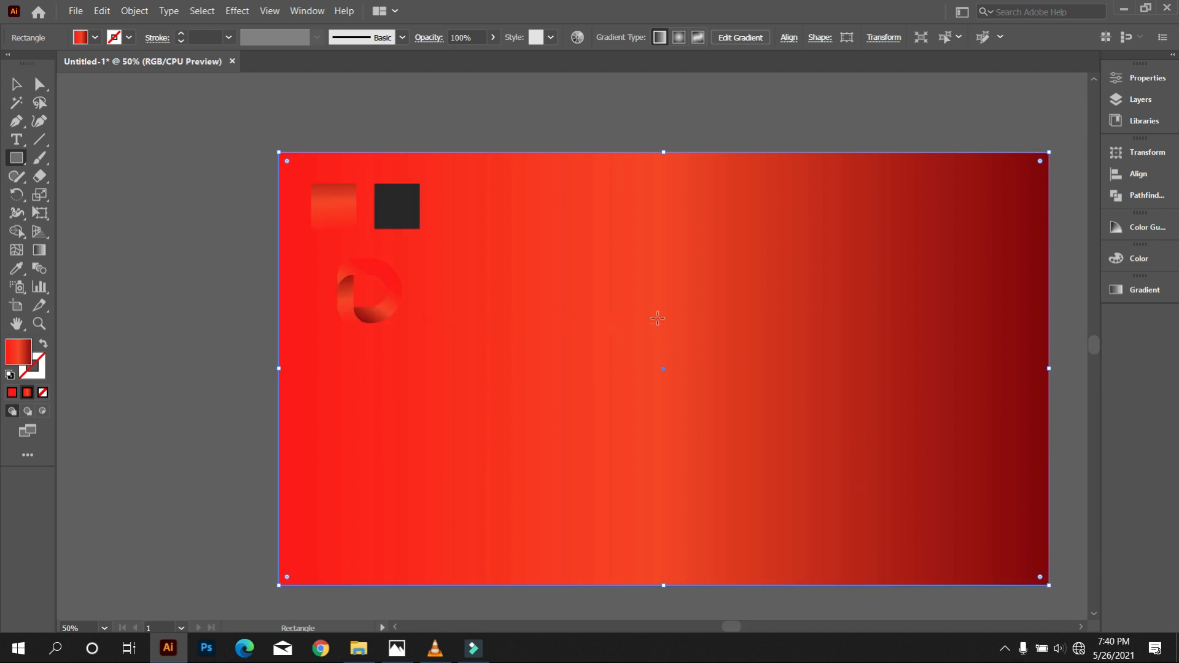
pyautogui.click(16, 270)
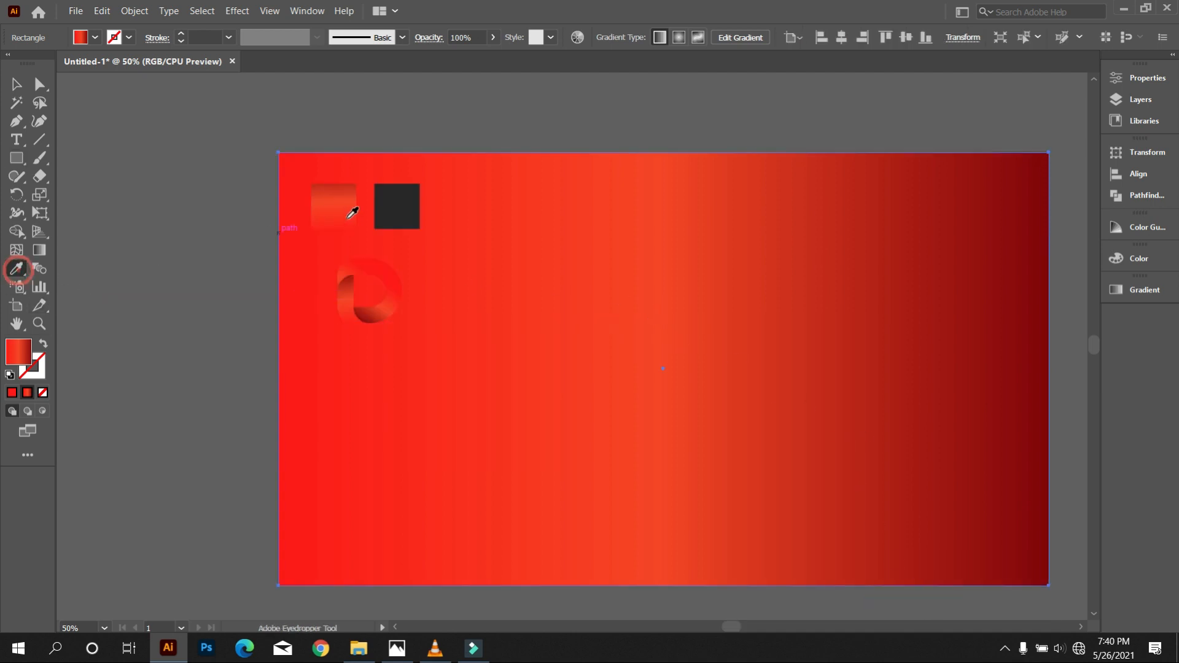
pyautogui.click(395, 198)
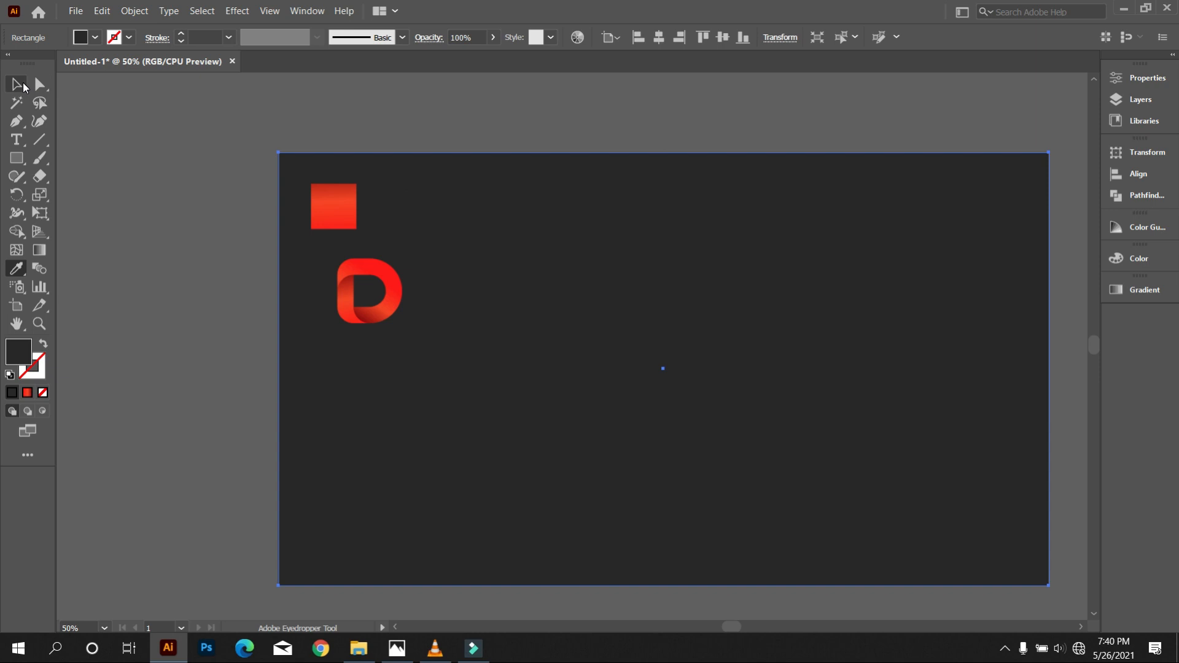
# Step: Select the grouped D logo and scale it up proportionally to about 2.4 times its size
pyautogui.click(16, 84)
pyautogui.click(266, 192)
pyautogui.moveTo(477, 351); pyautogui.dragTo(333, 274)
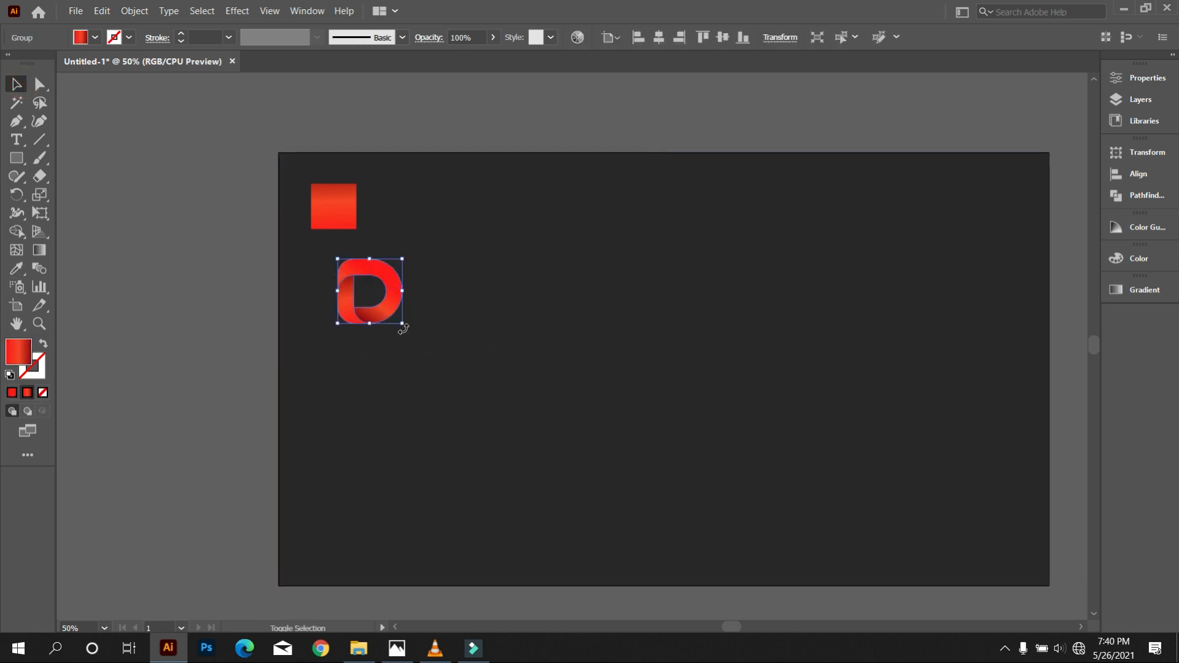
pyautogui.moveTo(405, 323); pyautogui.dragTo(477, 398)
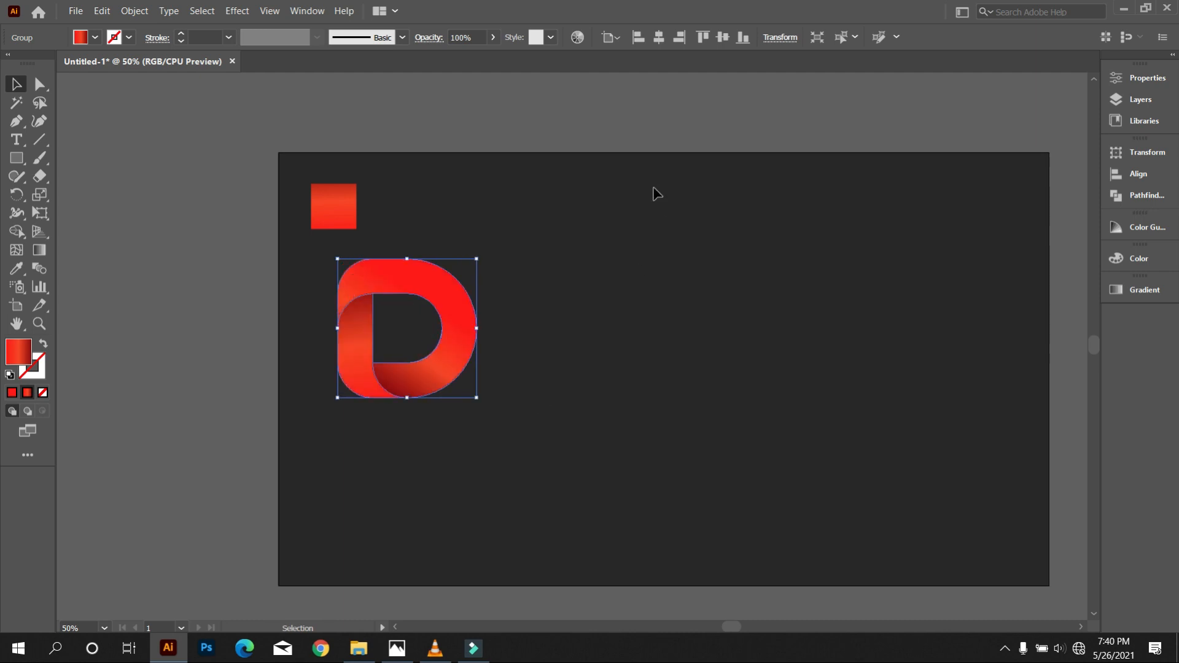
pyautogui.moveTo(476, 401)
pyautogui.mouseDown()
pyautogui.moveTo(687, 520)
pyautogui.moveTo(500, 418)
pyautogui.mouseUp()
# Step: Center the D logo horizontally and vertically on the artboard, and deselect it
pyautogui.click(657, 37)
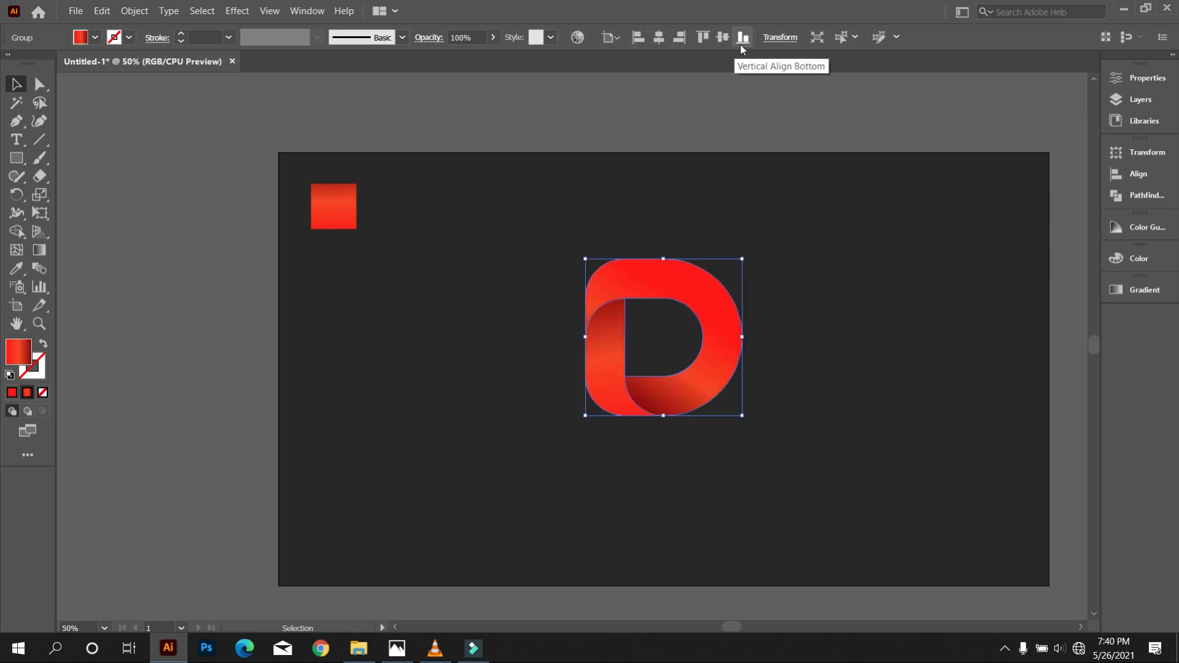
pyautogui.click(721, 37)
pyautogui.click(763, 170)
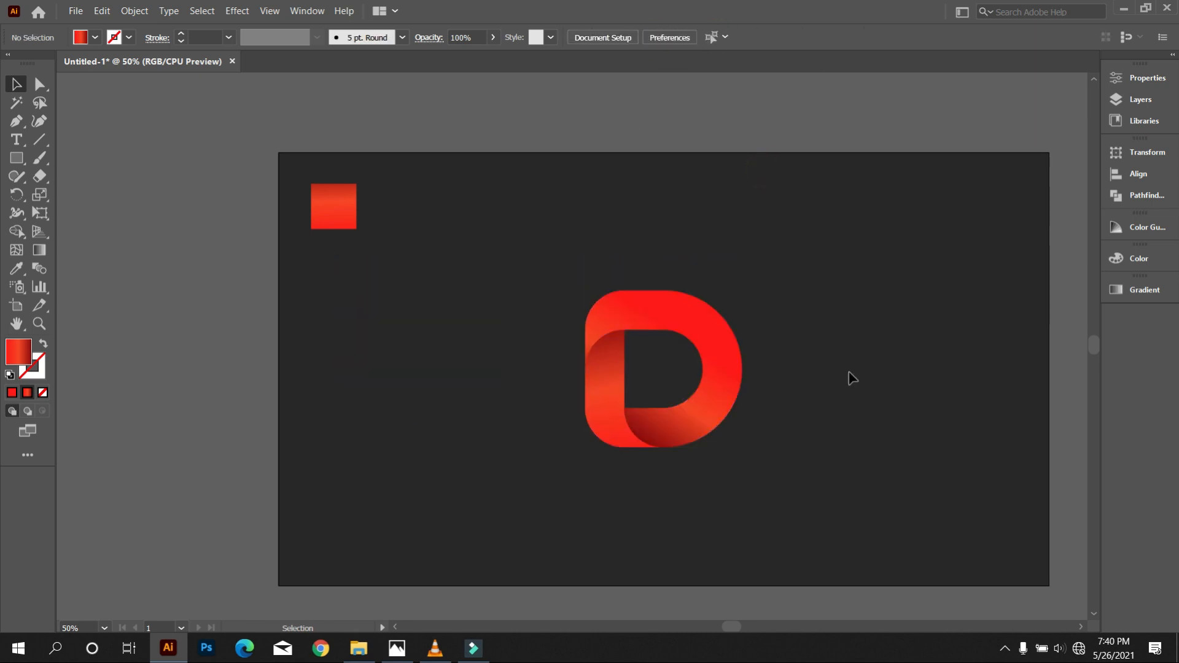
pyautogui.scroll(-2, 852, 379)
pyautogui.scroll(3, 855, 382)
pyautogui.scroll(-1, 909, 405)
pyautogui.scroll(-1, 886, 429)
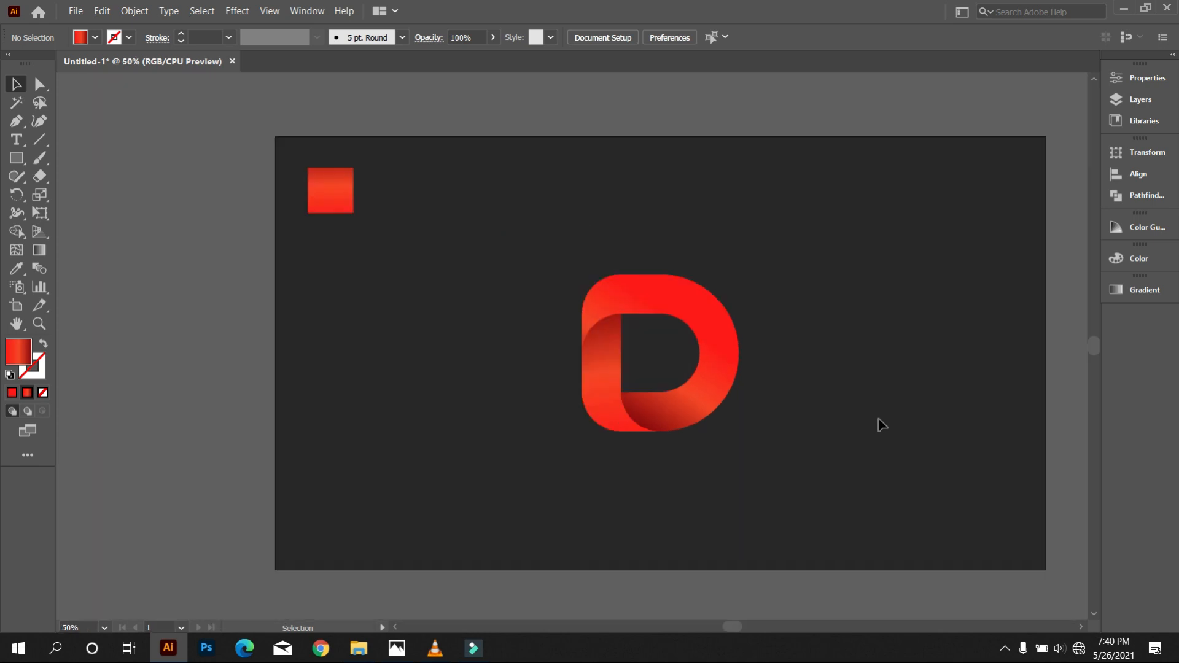